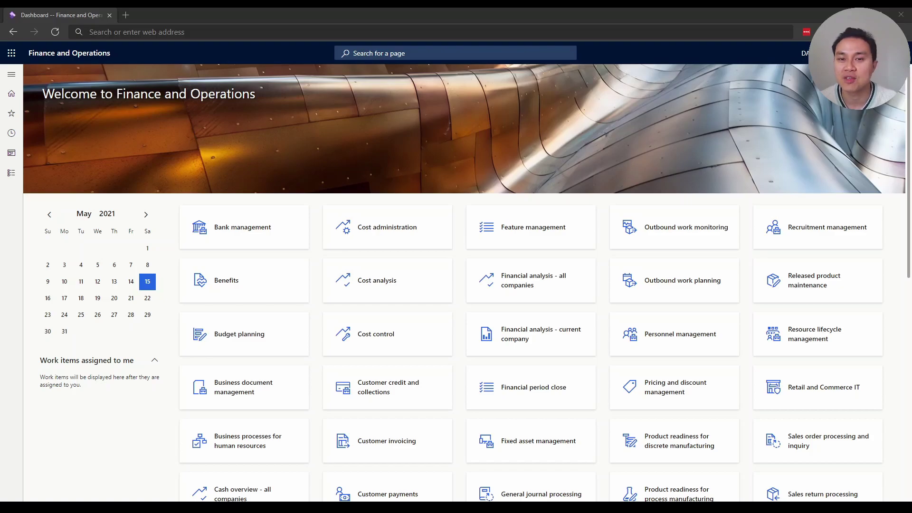
- Expand the navigation pane and browse System administration's workspaces and inquiries under Modules
key(alt+r)
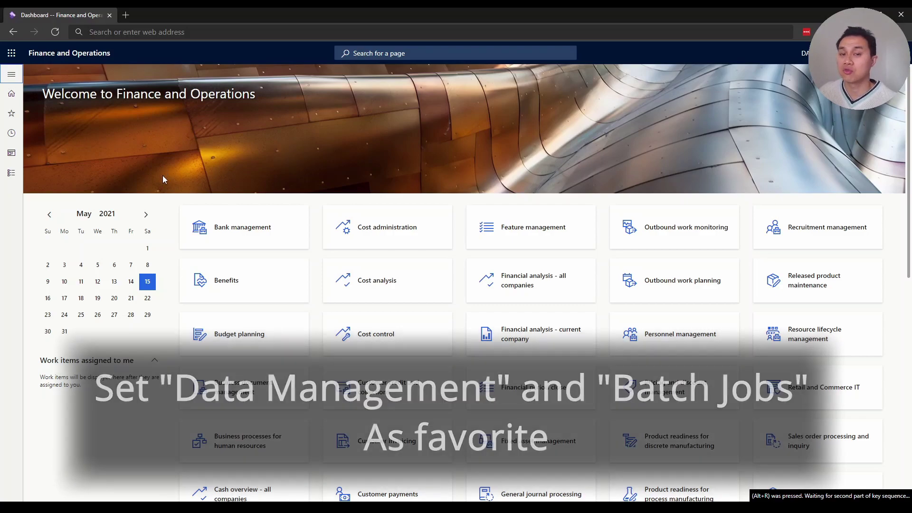
click(11, 119)
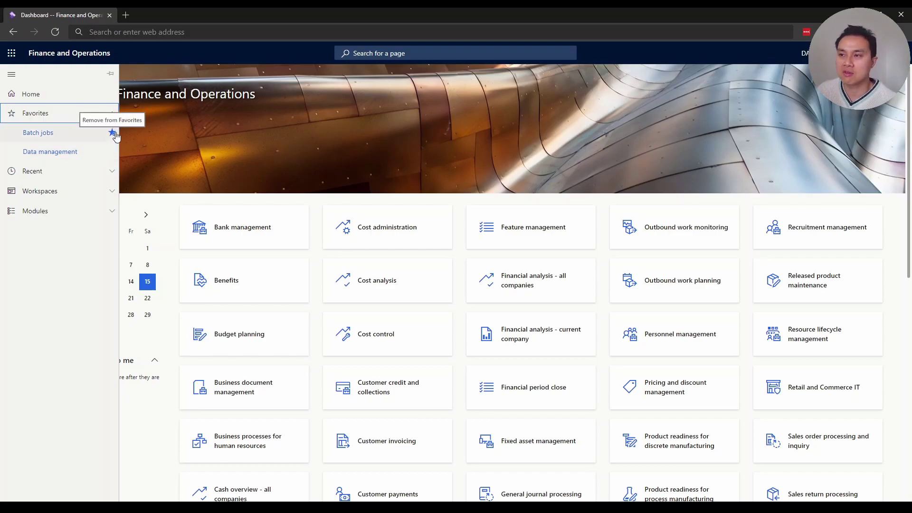
click(97, 218)
scroll(87, 339, down, 5)
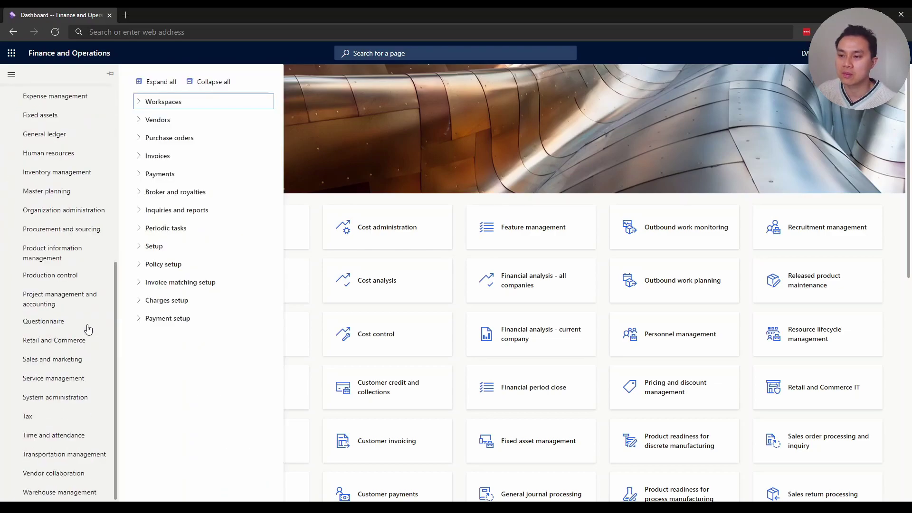
click(79, 399)
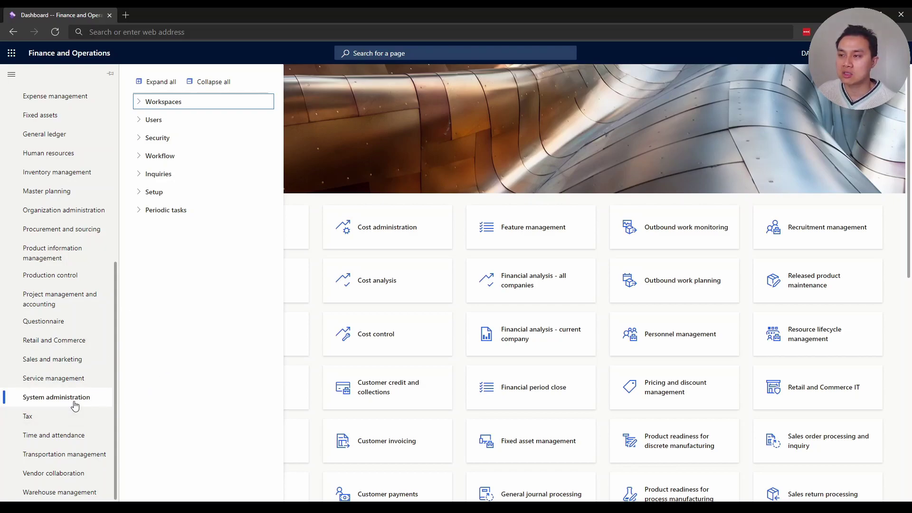
click(140, 105)
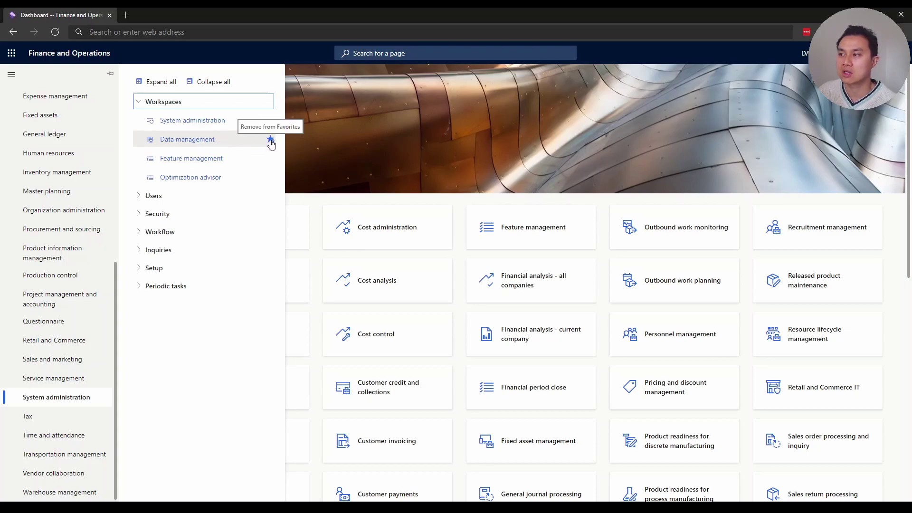
click(140, 250)
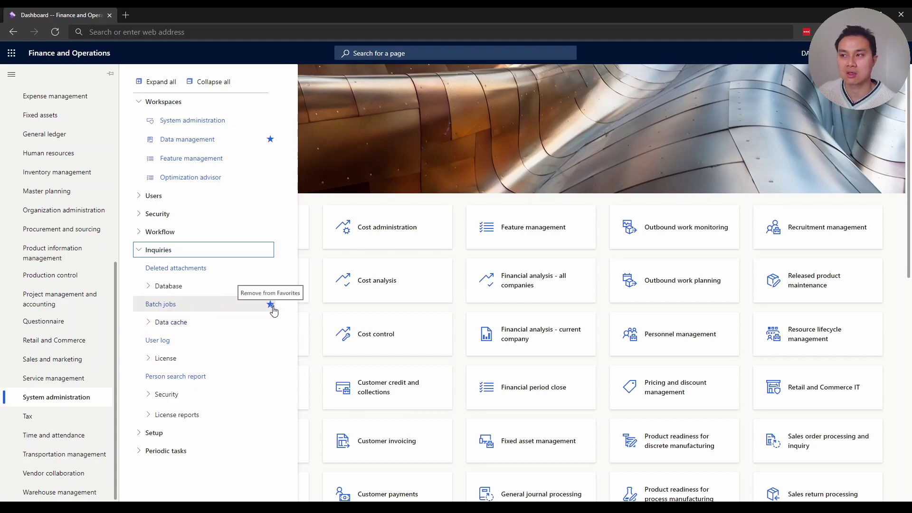
- Collapse Modules and open Data management from the Favorites list
scroll(68, 333, up, 5)
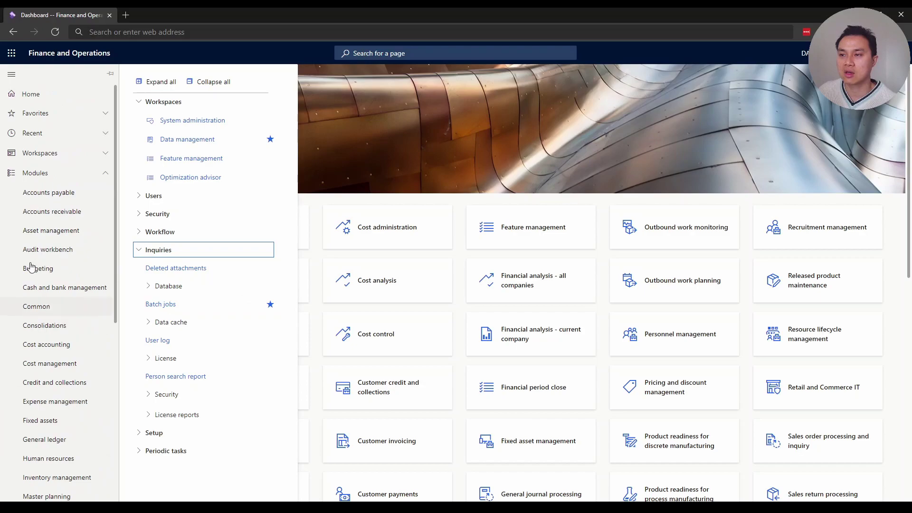
click(53, 176)
click(56, 114)
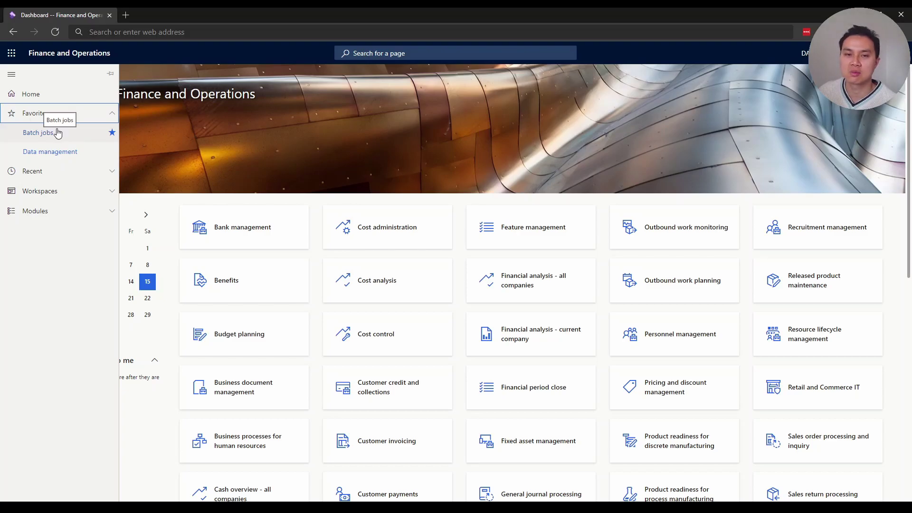
click(50, 152)
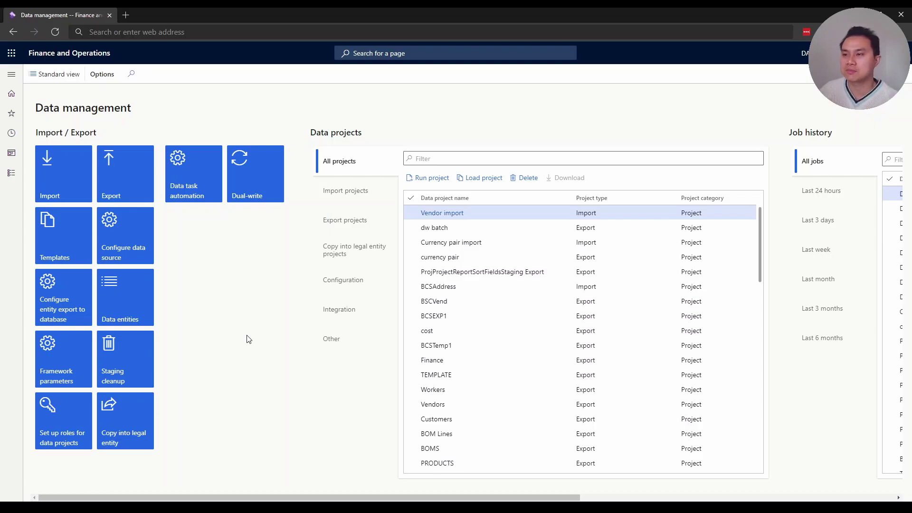
- Show the Entity store listing the yodastaging-preprod-db export database
click(71, 311)
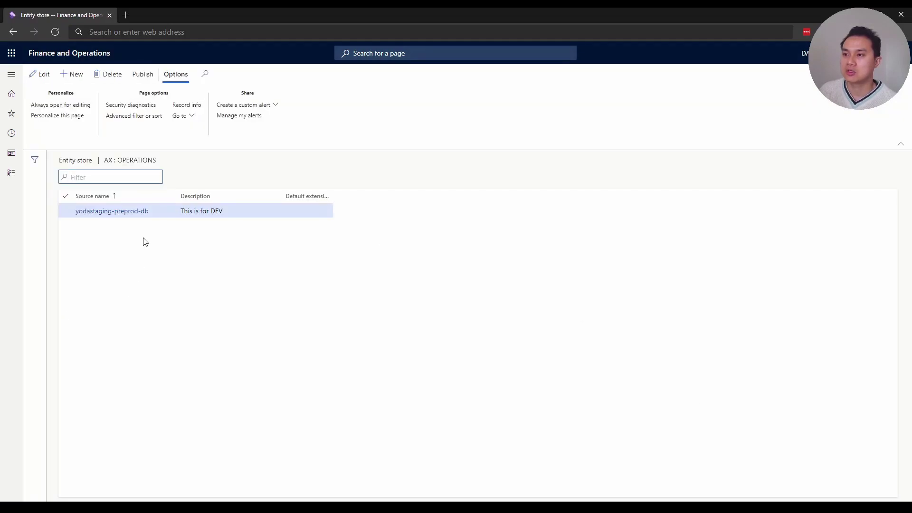
- View the details of the yodastaging-preprod-db export source
click(130, 217)
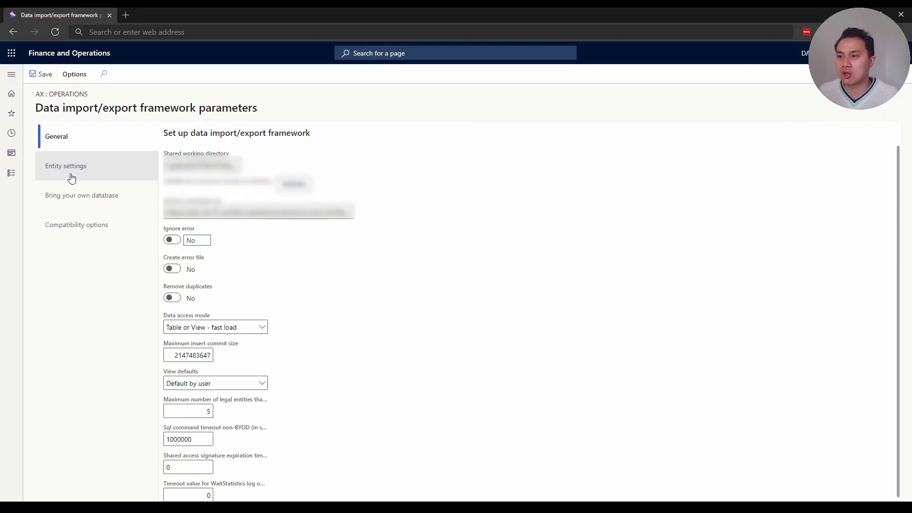
- Show the Entity settings of the data import/export framework parameters
click(72, 175)
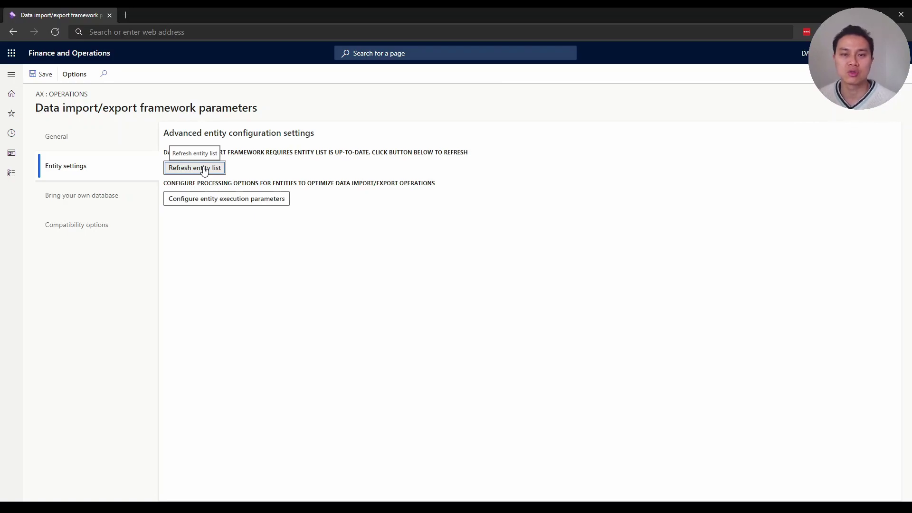
- Confirm Enable all company export under Bring your own database, then return to Data management
key(Escape)
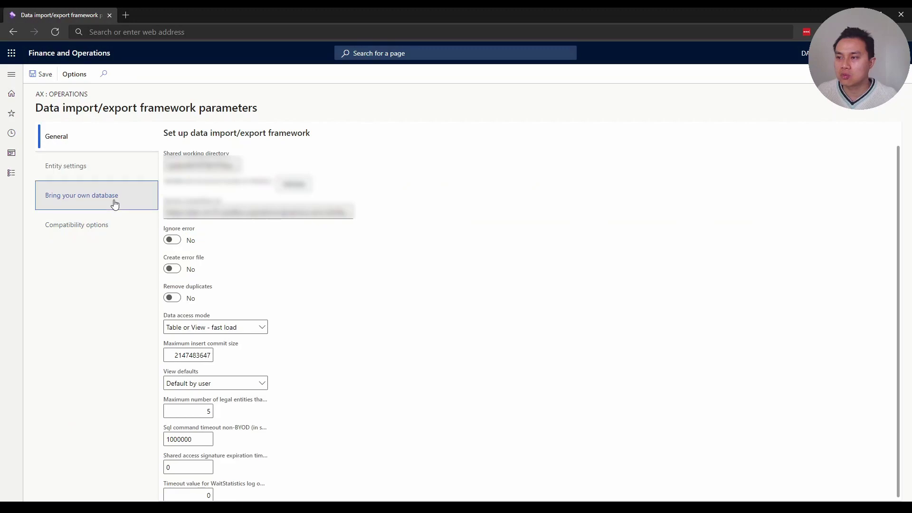
click(115, 203)
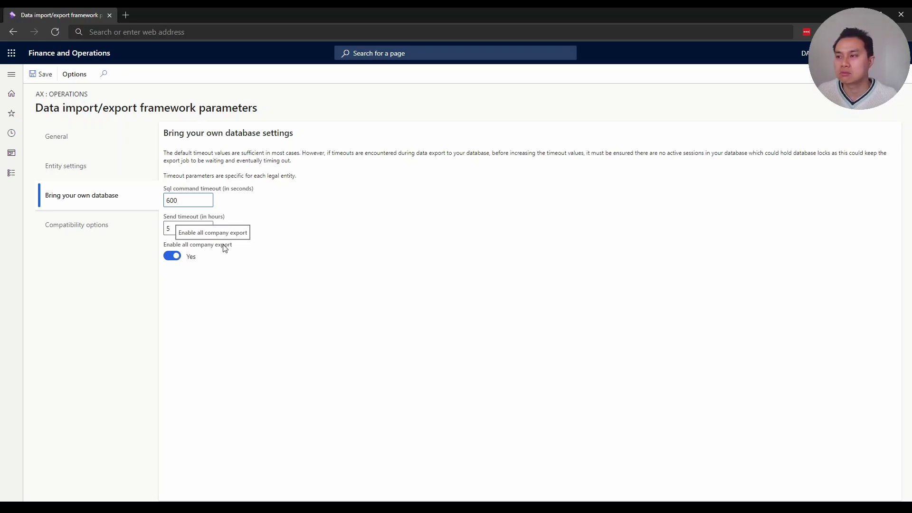
key(alt+Left)
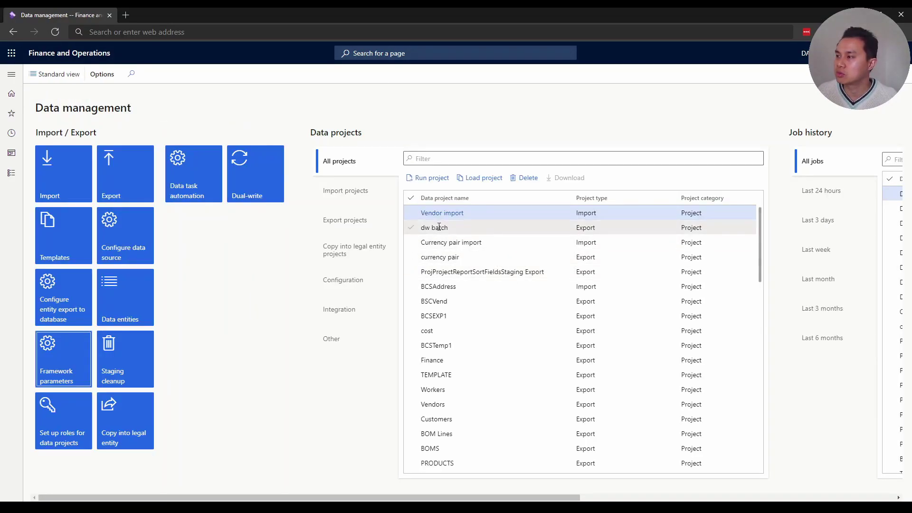
- Add the Budget codes entity to the dw batch project with Export across all companies on
click(438, 227)
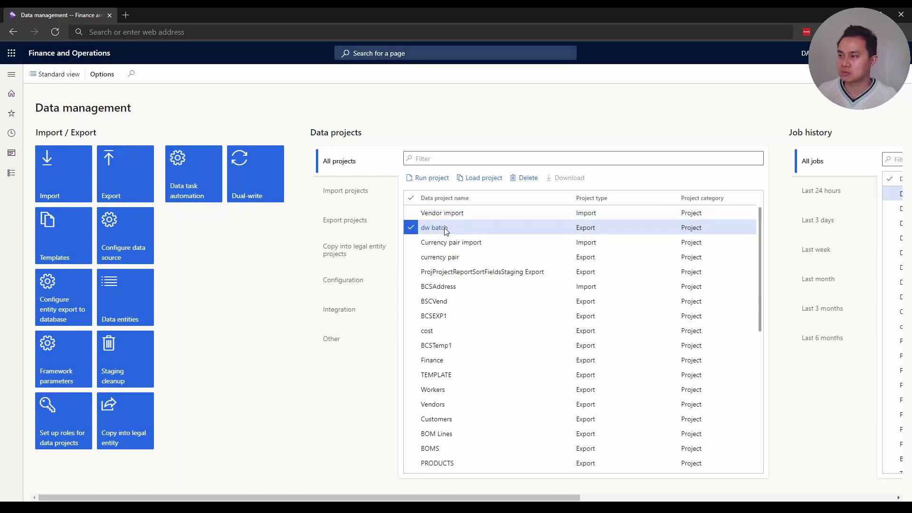
click(446, 229)
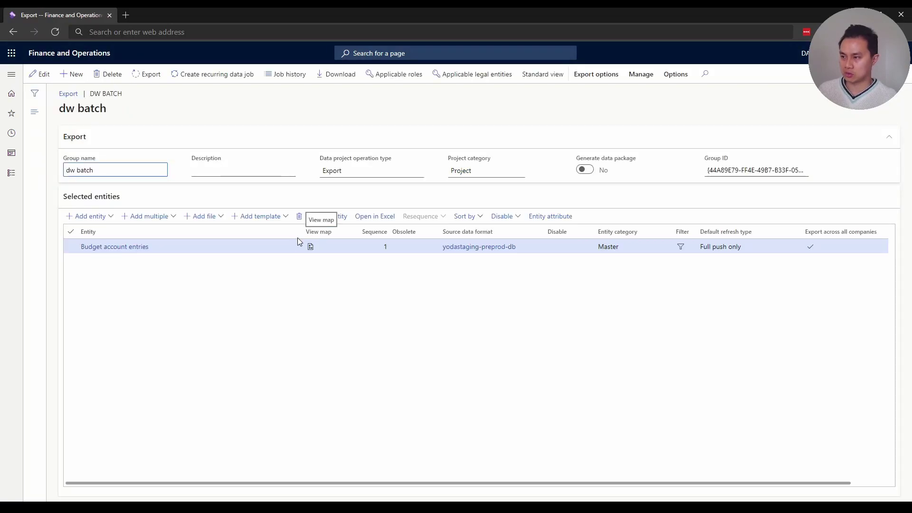
click(94, 218)
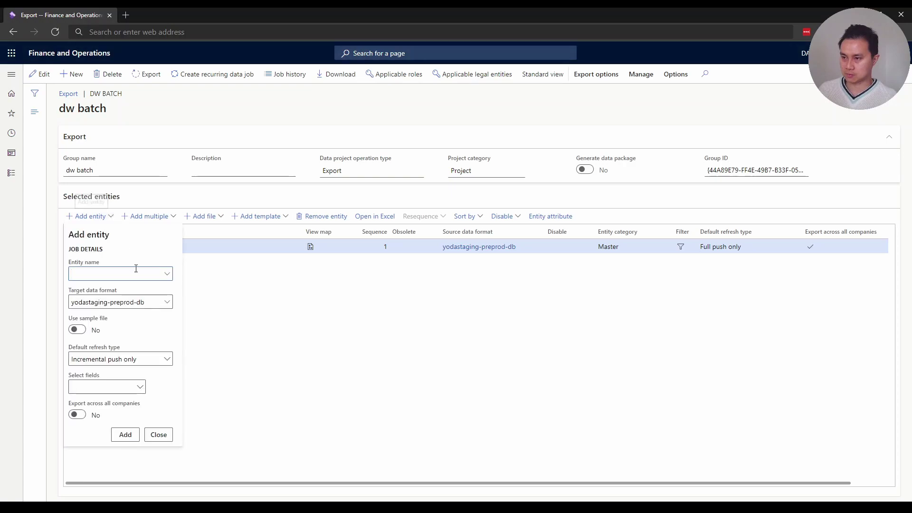
text(budget)
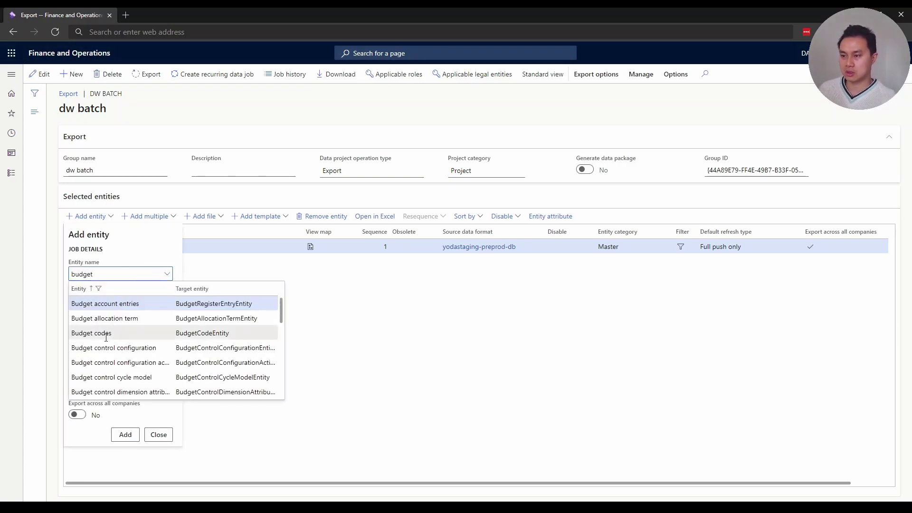
click(105, 334)
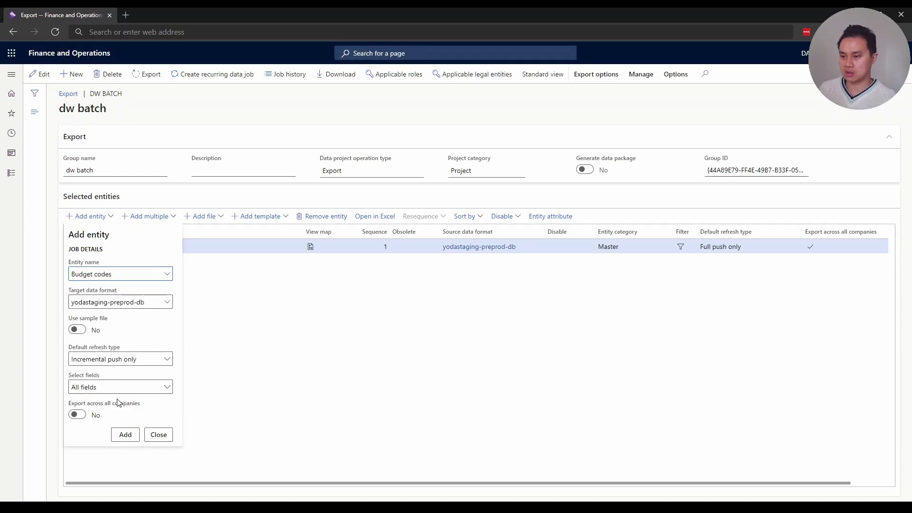
click(79, 415)
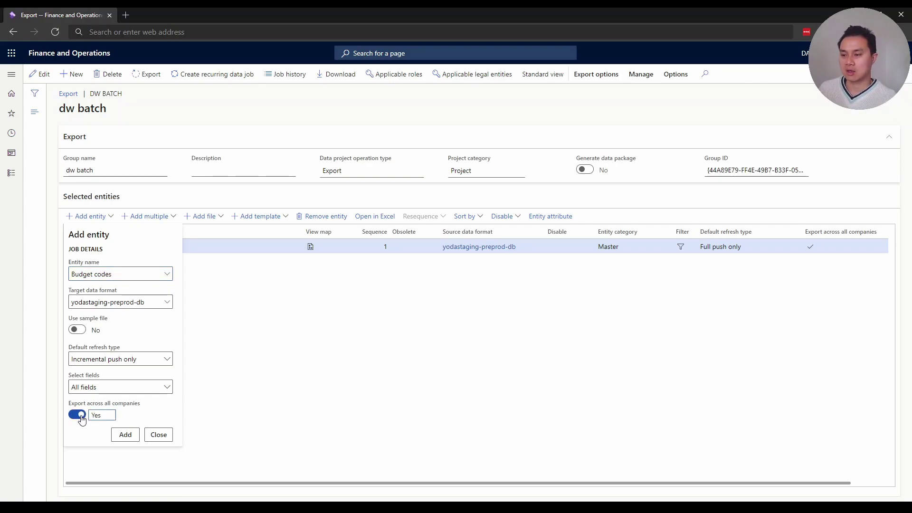
click(126, 435)
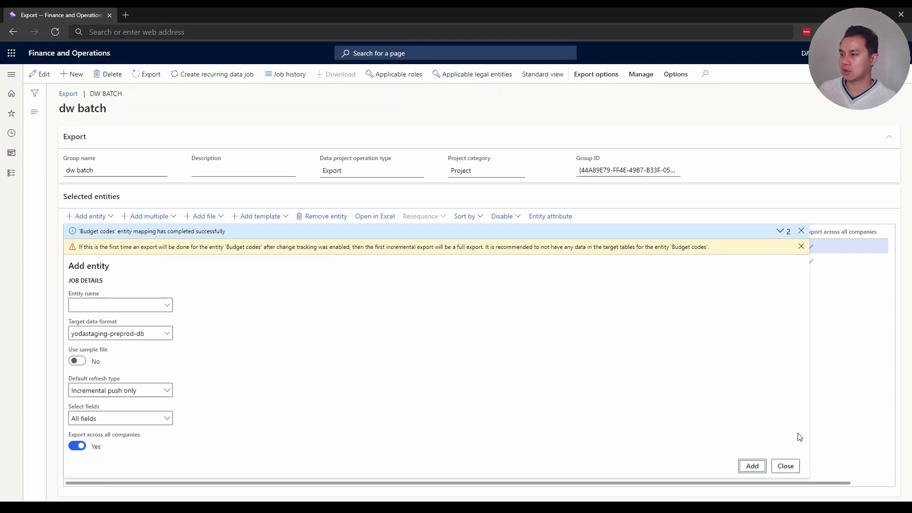
click(785, 466)
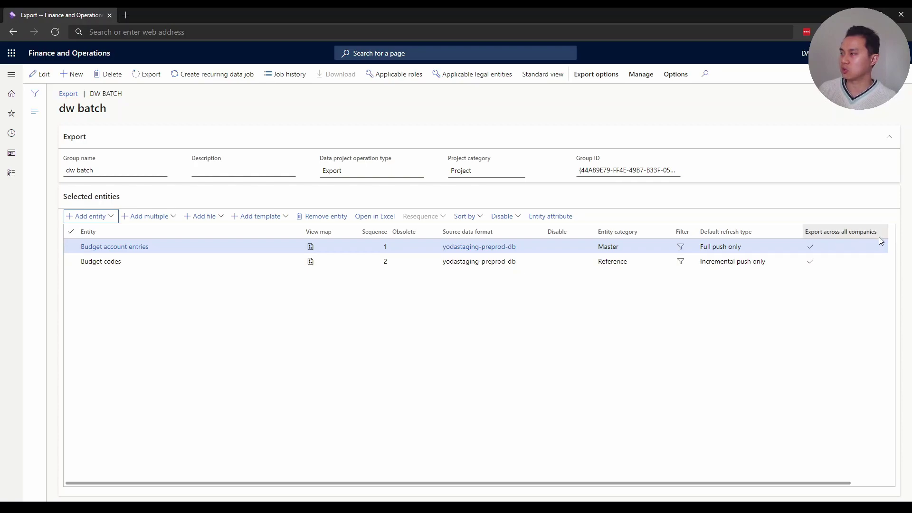
- Put the dw batch project in edit mode and clear Export across all companies for Budget codes
click(47, 76)
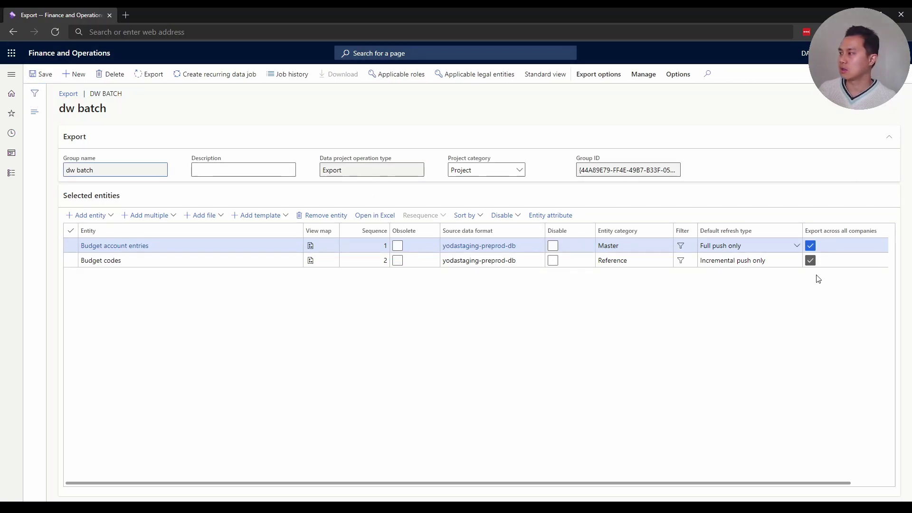
click(810, 260)
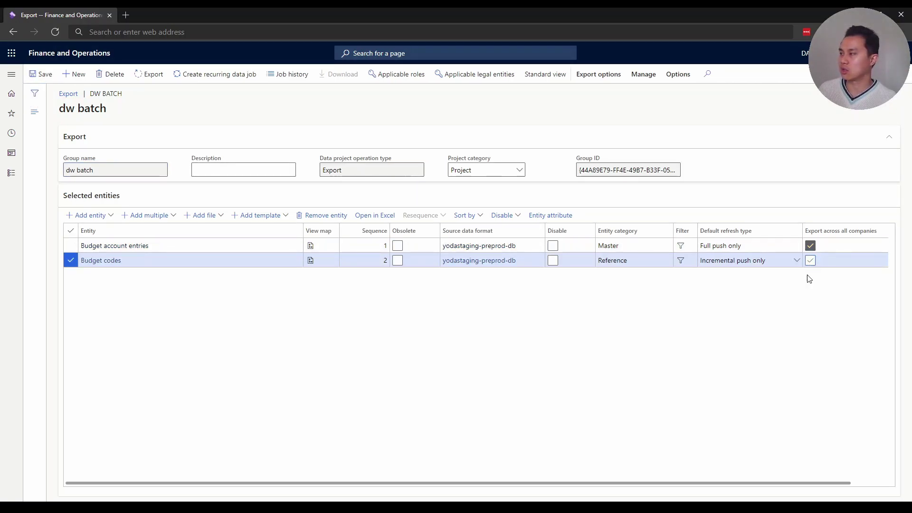
- Save the dw batch project's Budget codes change
click(45, 76)
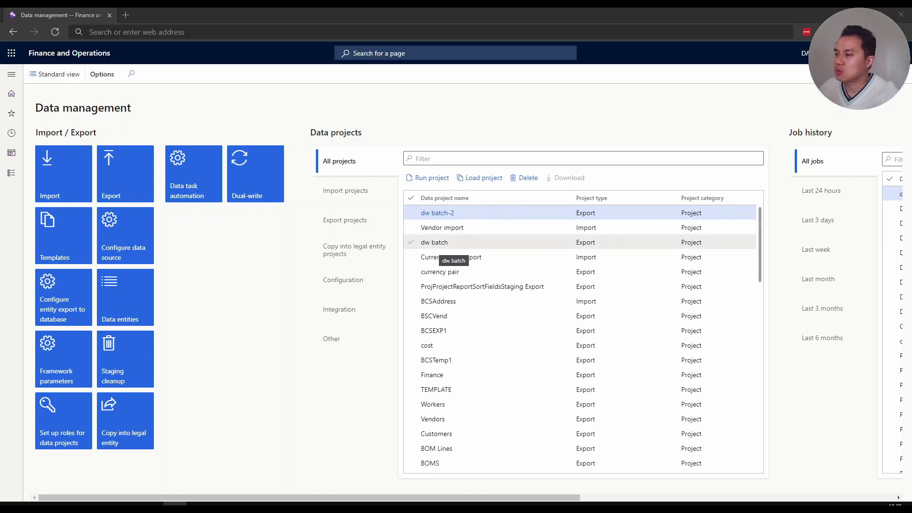
- Pick the dw batch row in the Data projects grid
click(434, 242)
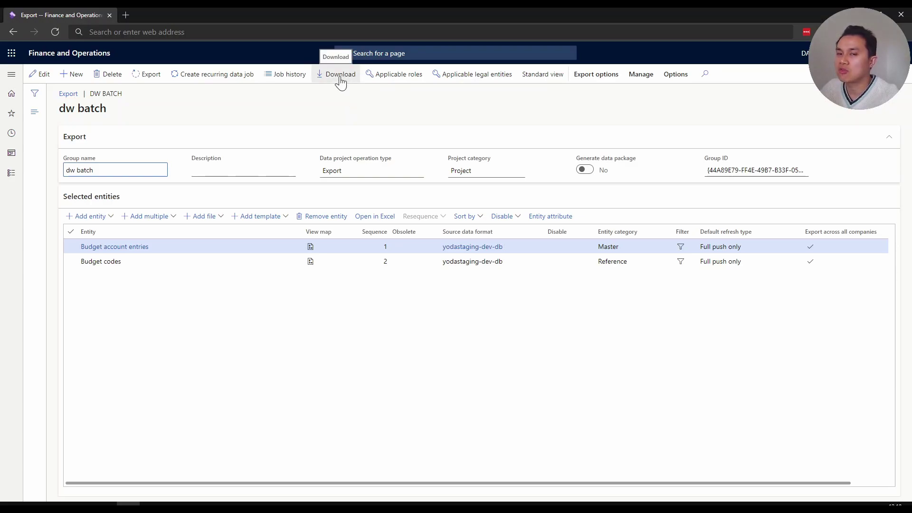
- Download the dw batch project's data package as a zip file
click(340, 76)
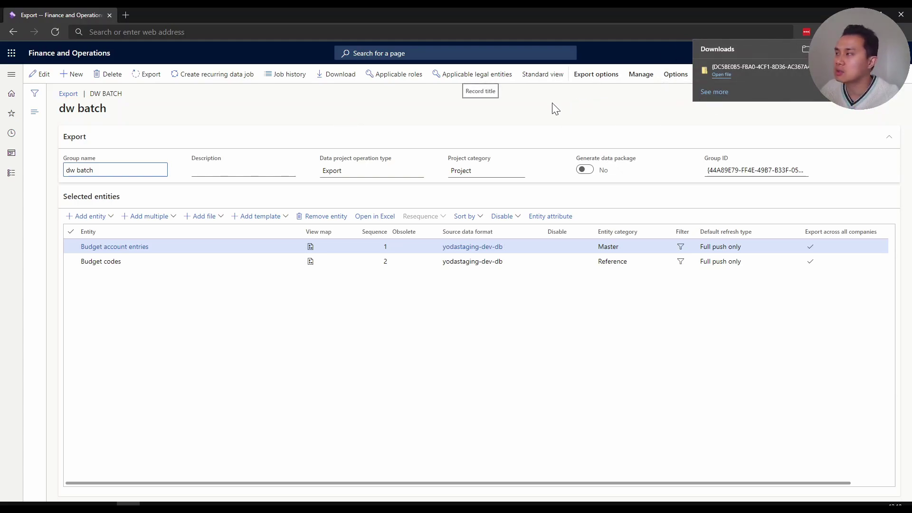
click(437, 132)
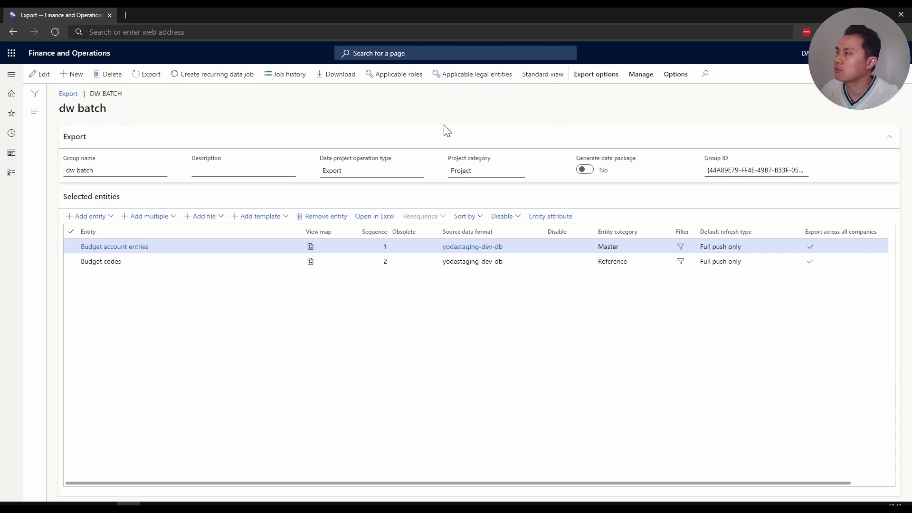
- Extract the downloaded zip in Downloads with 7-Zip, then bring up Manifest.xml's context menu
click(92, 494)
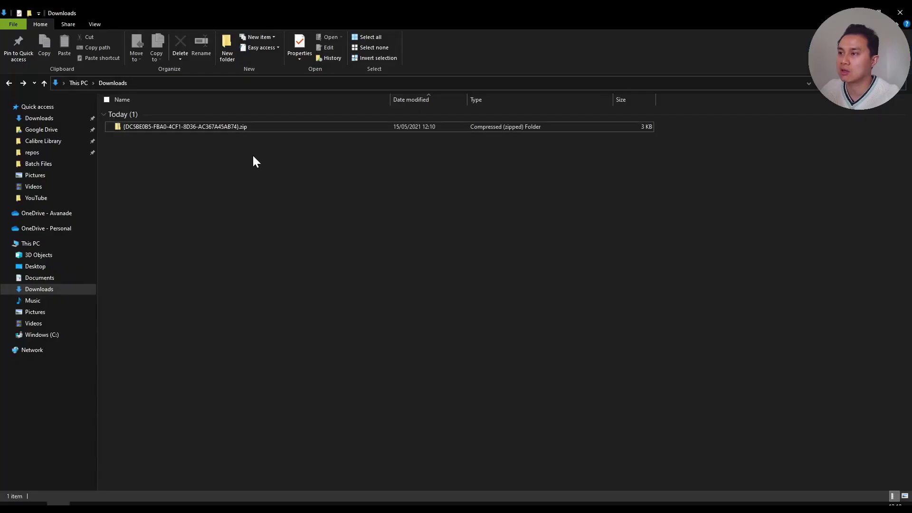
right_click(221, 128)
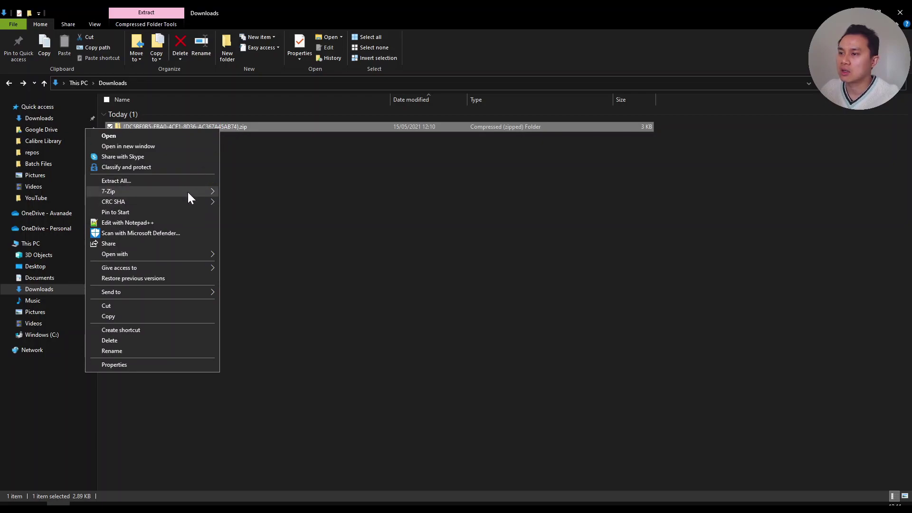
mouse_move(187, 192)
click(261, 233)
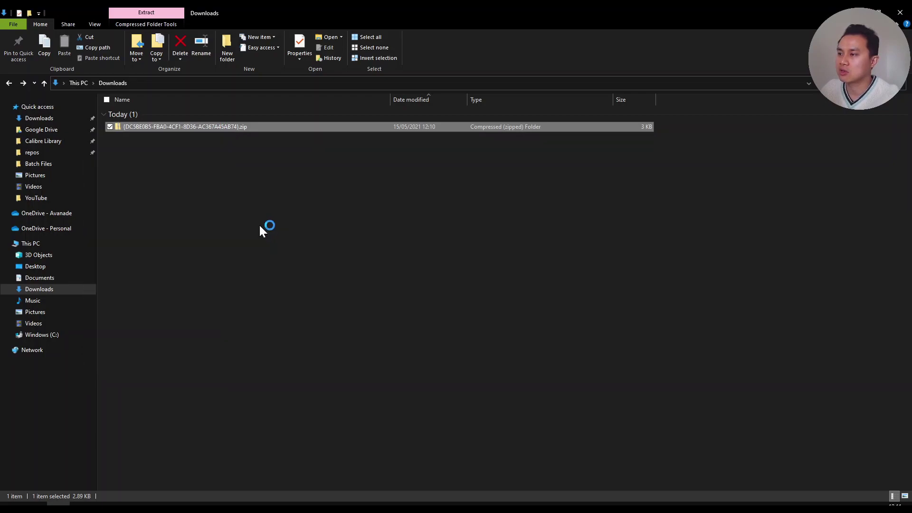
click(199, 205)
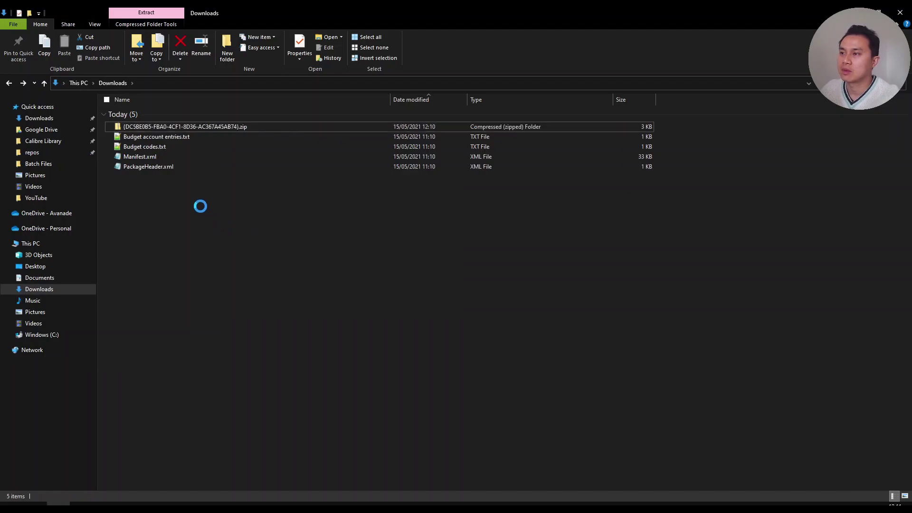
click(152, 157)
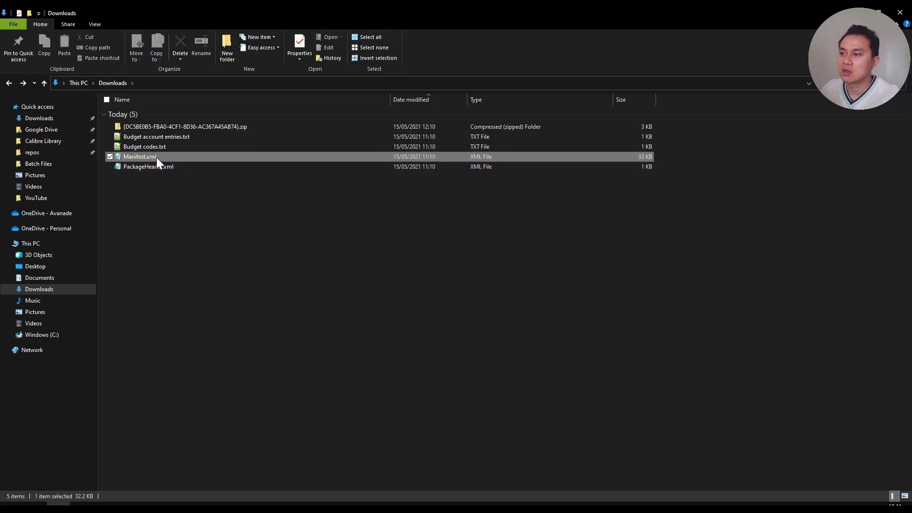
right_click(151, 158)
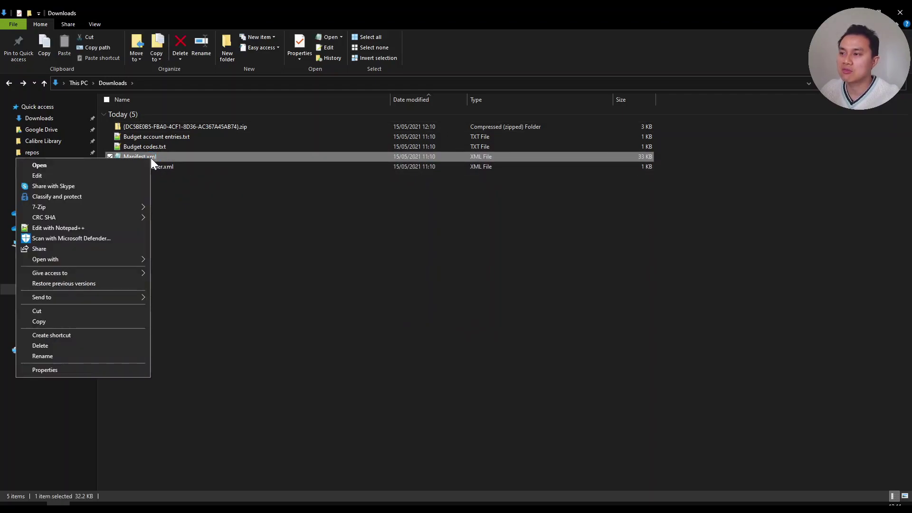
- Open Manifest.xml in Notepad++ and select the yodastaging-dev-db source format on line 10
click(116, 230)
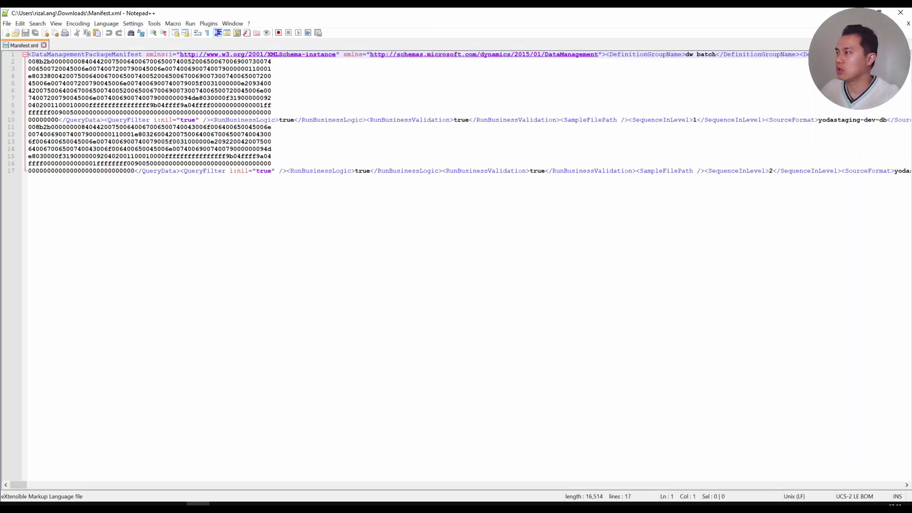
click(696, 120)
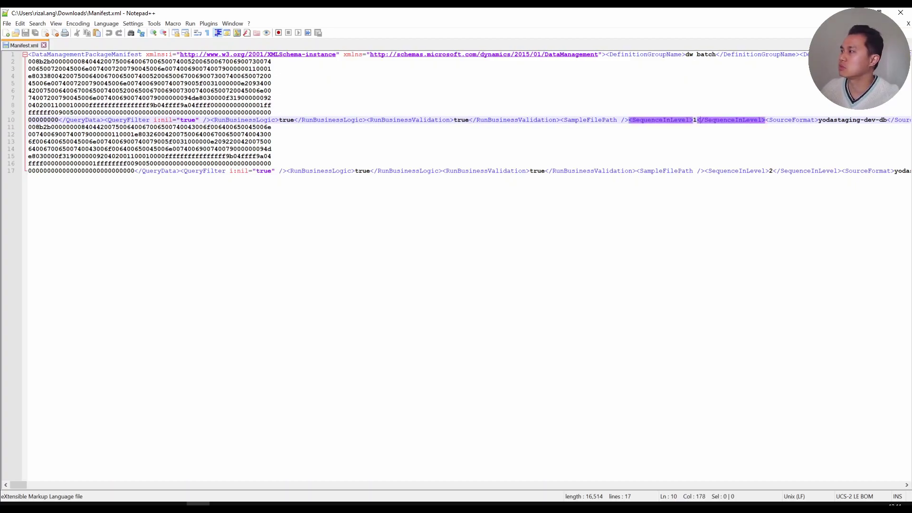
click(887, 120)
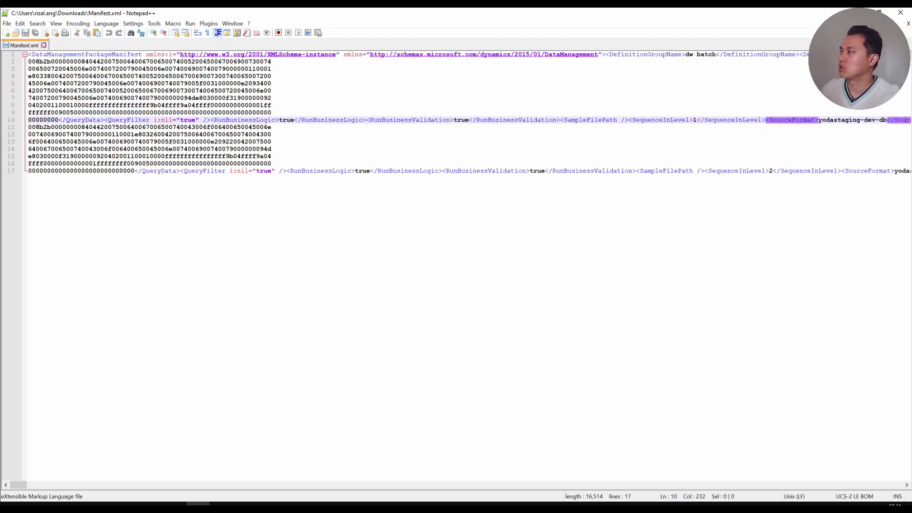
key(Right)
key(Right)
key(Right)
key(Right)
key(Right)
key(Right)
key(Right)
key(Right)
key(Right)
key(Right)
key(Right)
key(Right)
key(Right)
key(Right)
key(Right)
key(Right)
key(Right)
key(Right)
key(Right)
key(Right)
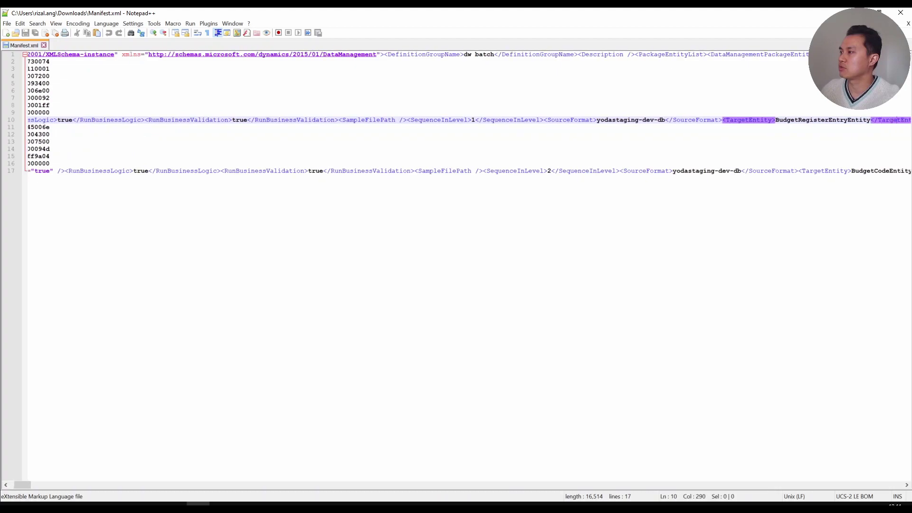
key(Right)
key(Right)
key(Right)
click(672, 120)
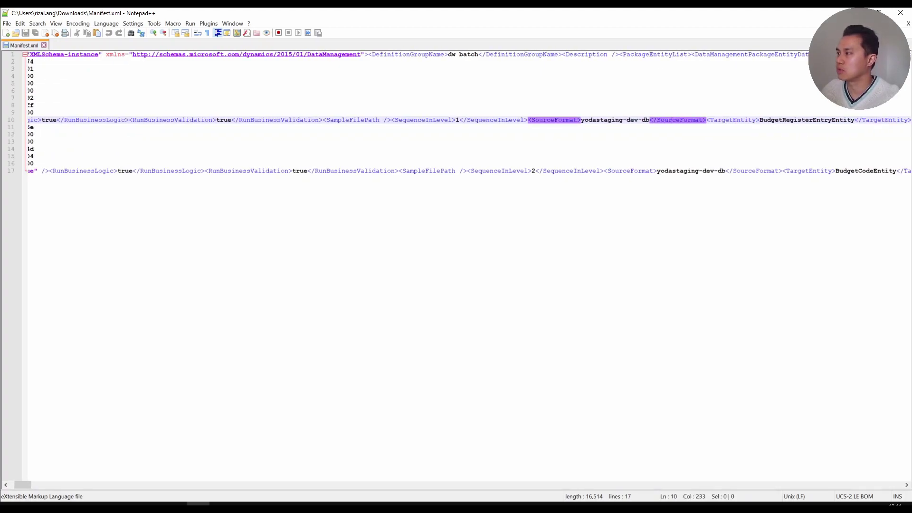
drag(581, 120, 649, 120)
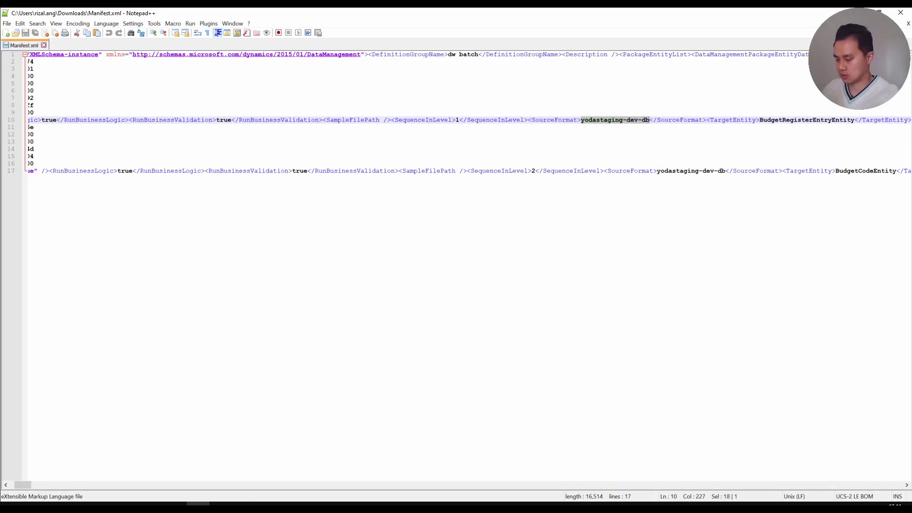
- Replace every yodastaging-dev-db in the manifest with yodastaging-preprod-db
key(ctrl+h)
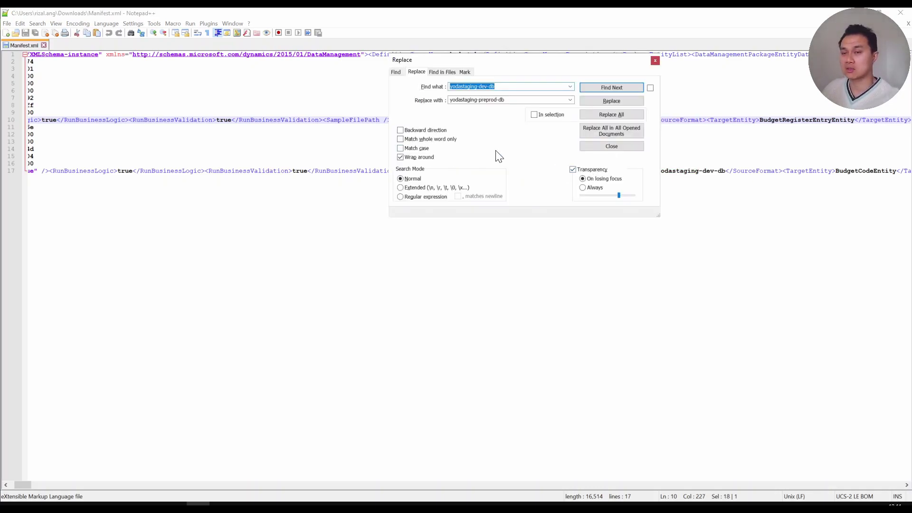
click(488, 100)
double_click(488, 100)
click(457, 99)
double_click(458, 100)
double_click(489, 101)
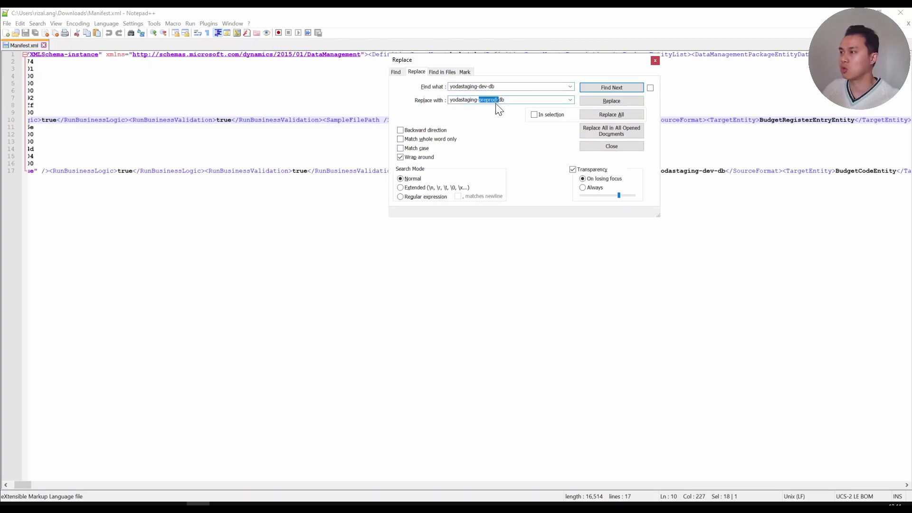
click(494, 101)
double_click(489, 100)
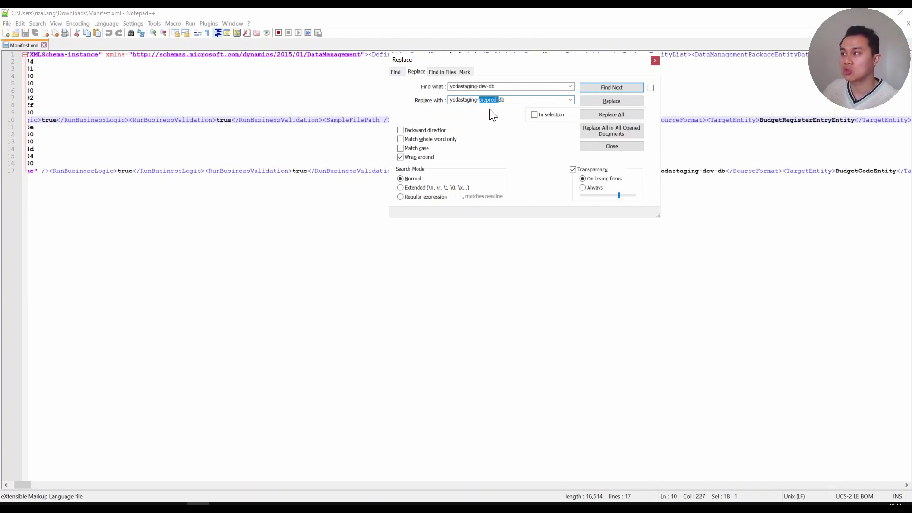
click(479, 100)
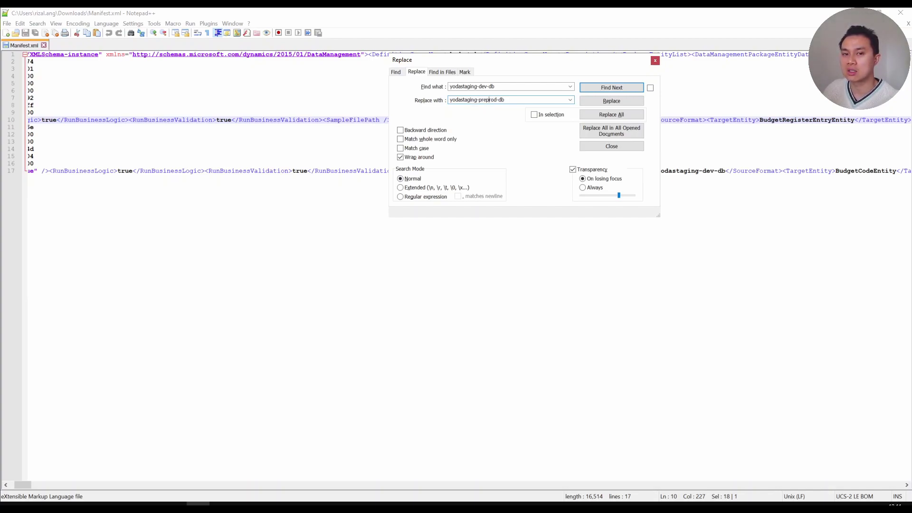
drag(479, 99, 499, 100)
click(478, 100)
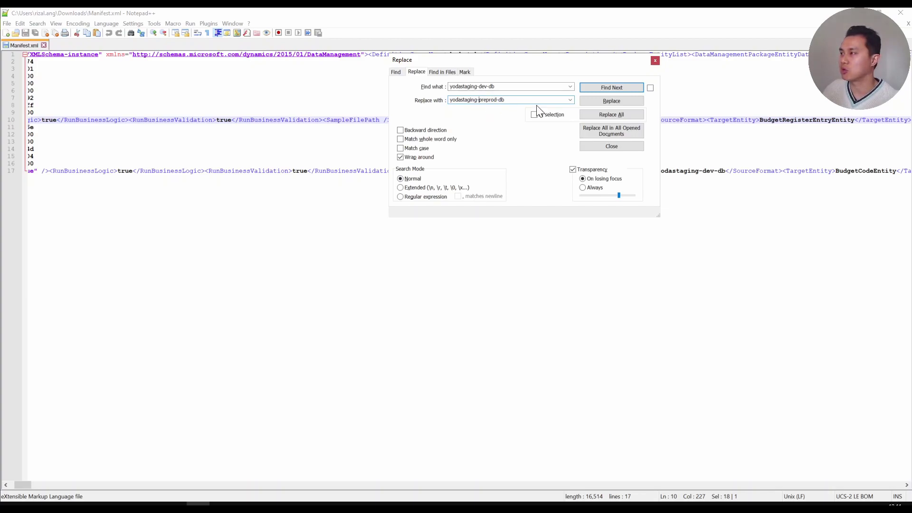
click(616, 114)
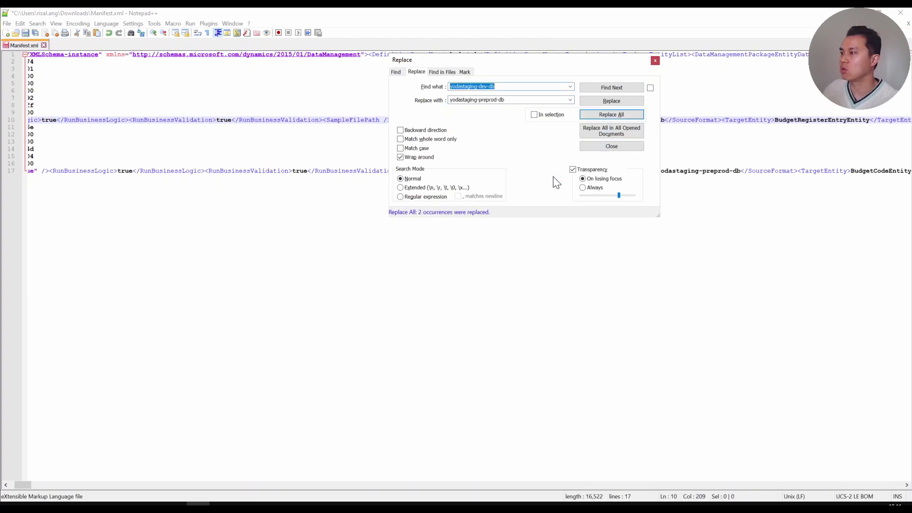
key(Escape)
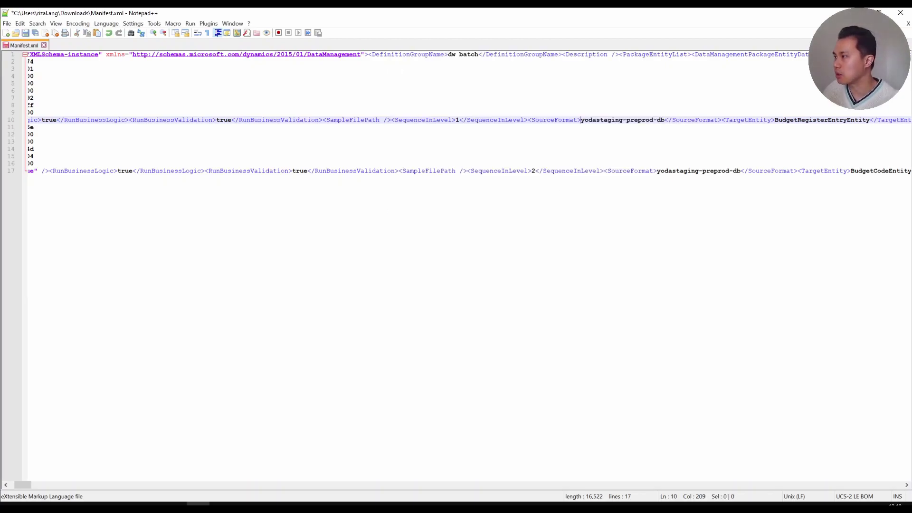
- Check both preprod values, save Manifest.xml, close Notepad++, and select the four extracted files
key(ctrl+shift+Right)
key(ctrl+shift+Right)
key(ctrl+shift+Right)
key(ctrl+shift+Right)
key(ctrl+shift+Right)
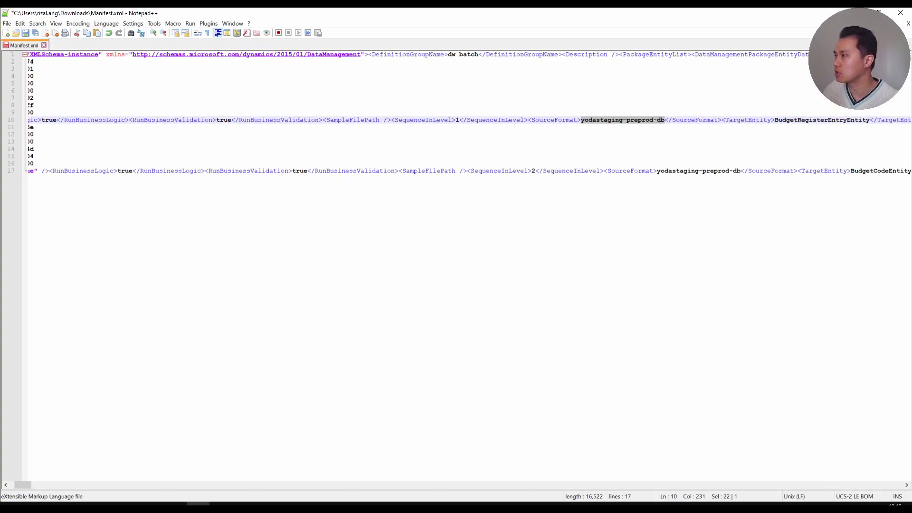
key(ctrl+F3)
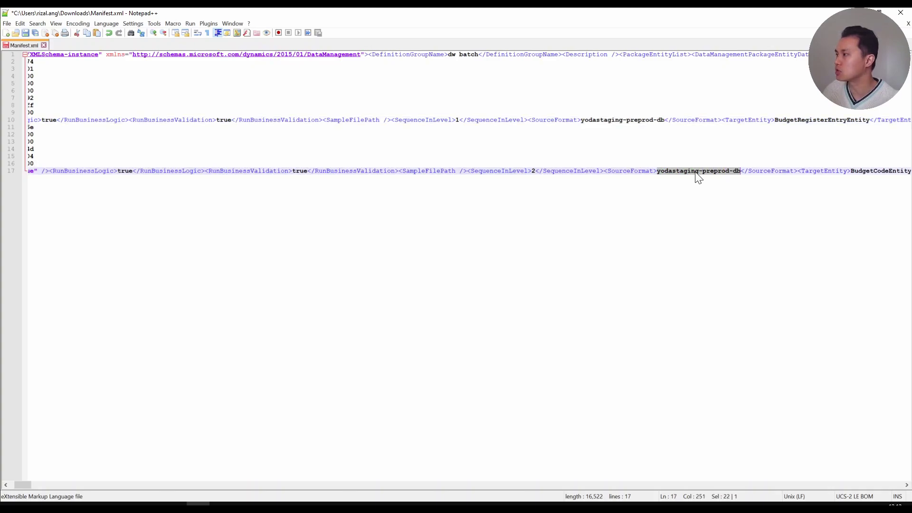
click(718, 98)
key(ctrl+s)
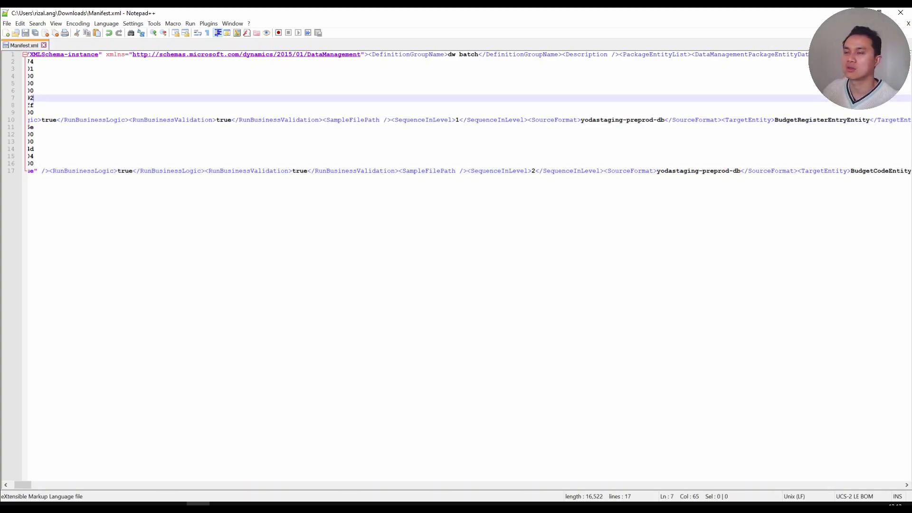
click(43, 46)
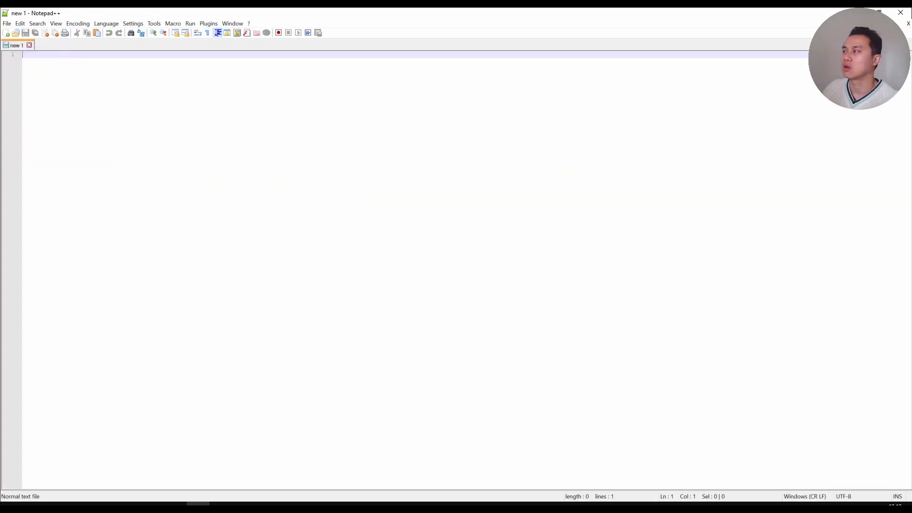
click(900, 12)
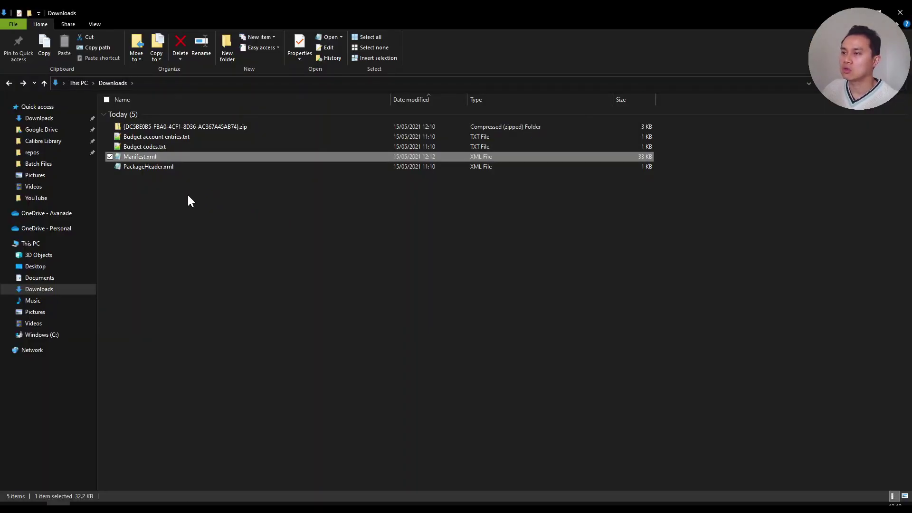
drag(188, 194, 148, 137)
- Compress the four selected files into Downloads.zip with 7-Zip, then return to the Finance and Operations browser
right_click(144, 144)
mouse_move(117, 178)
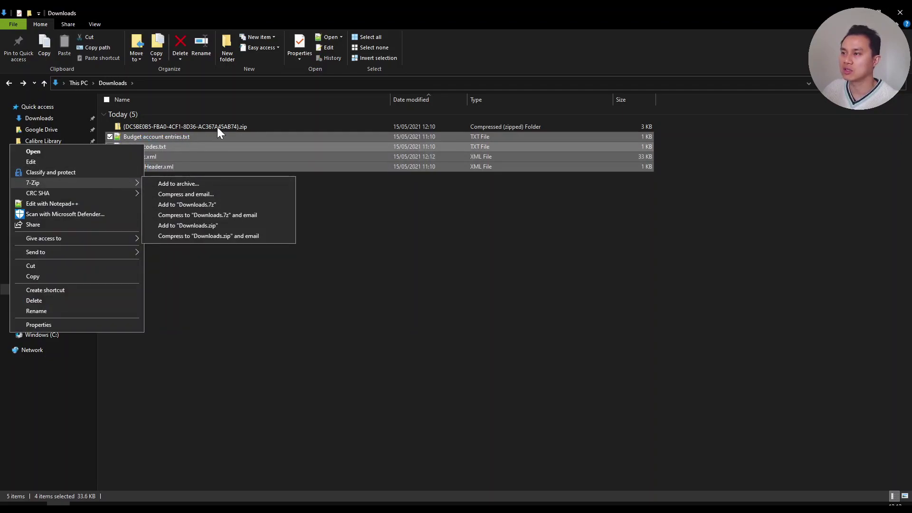
click(189, 227)
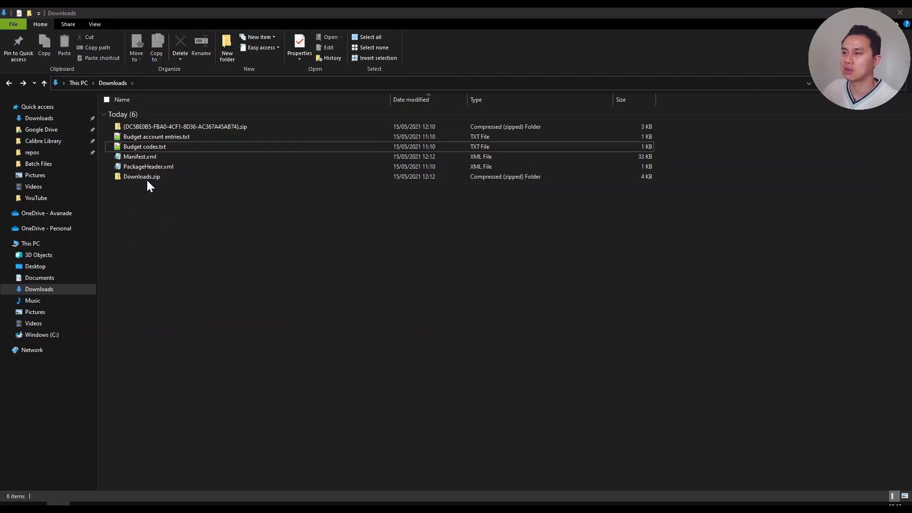
click(145, 181)
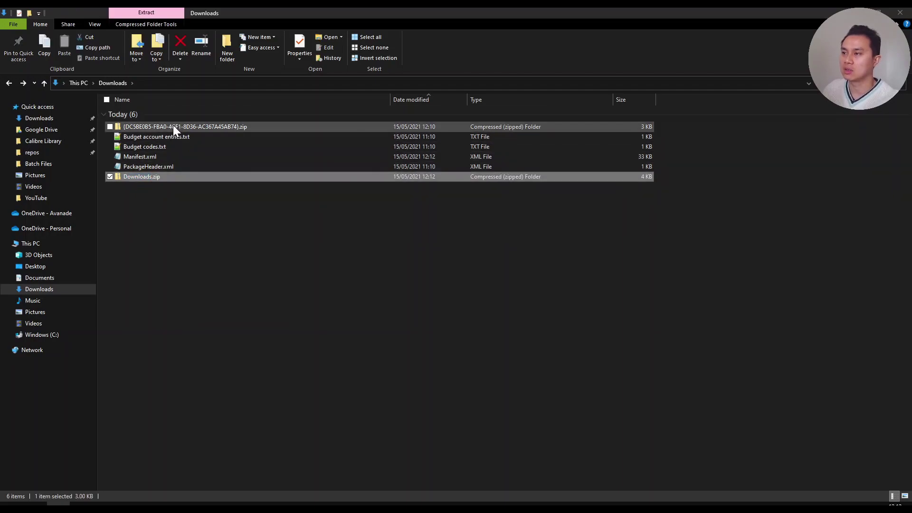
shift+click(172, 127)
click(147, 180)
click(149, 190)
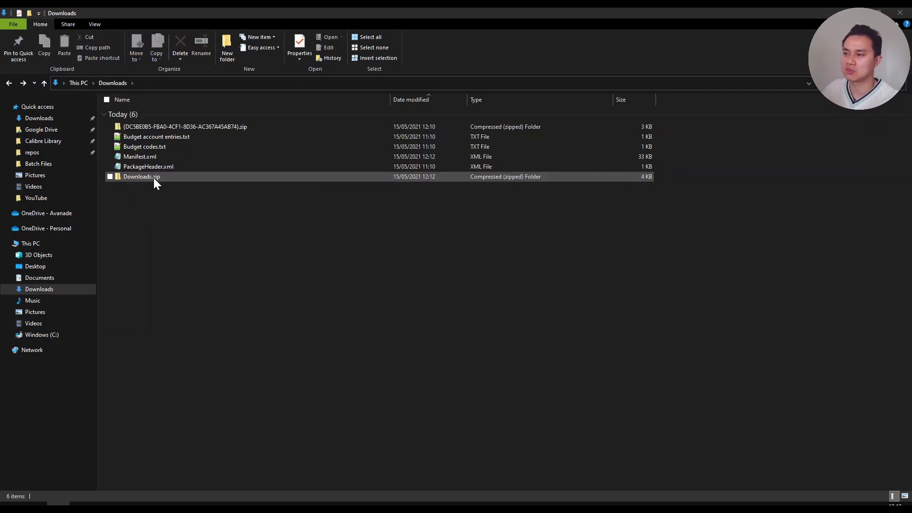
mouse_move(128, 506)
click(128, 460)
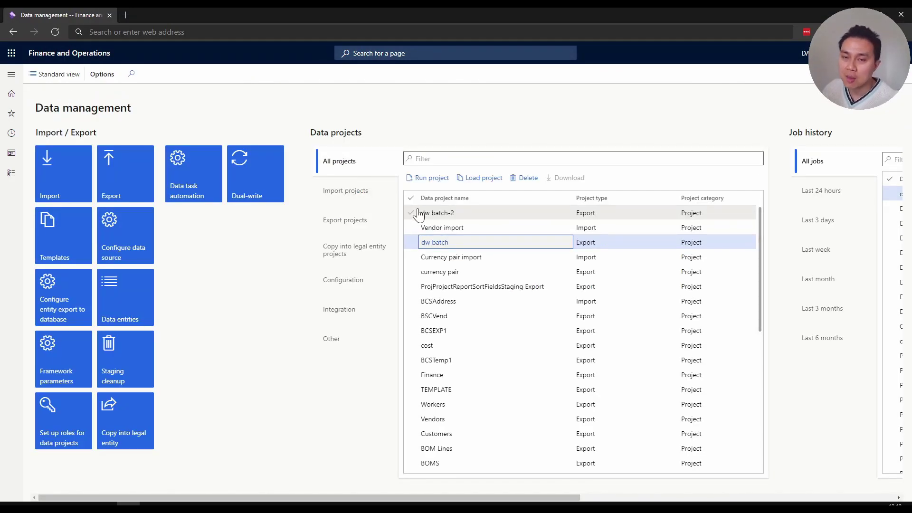
- Upload Downloads.zip into the dw batch-2 export project and add its budget entities
click(442, 214)
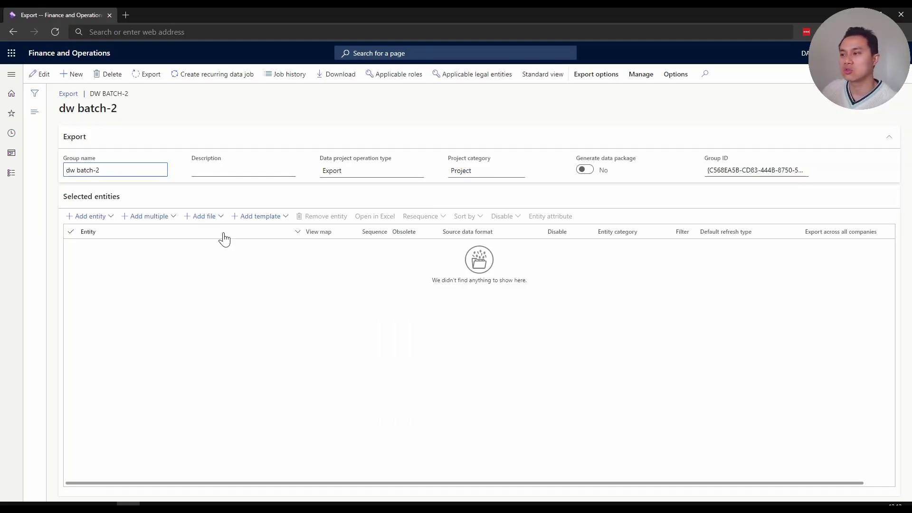
click(220, 224)
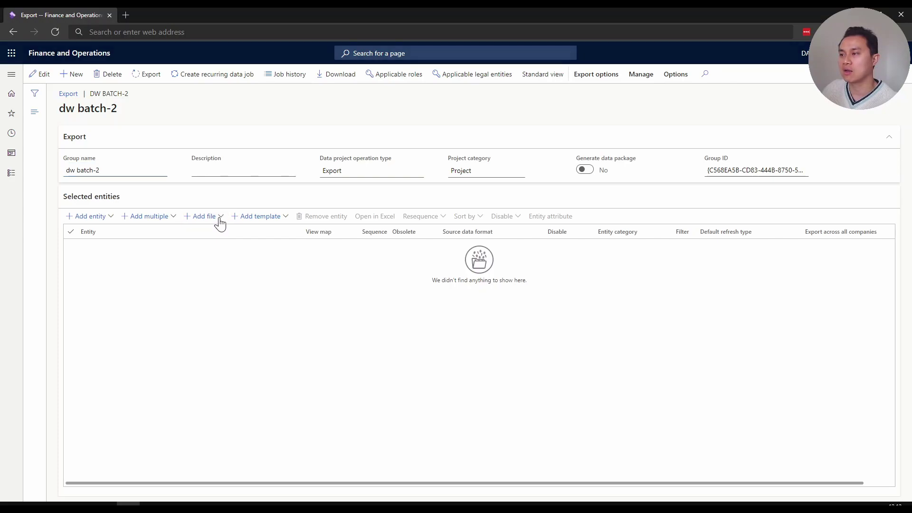
click(220, 223)
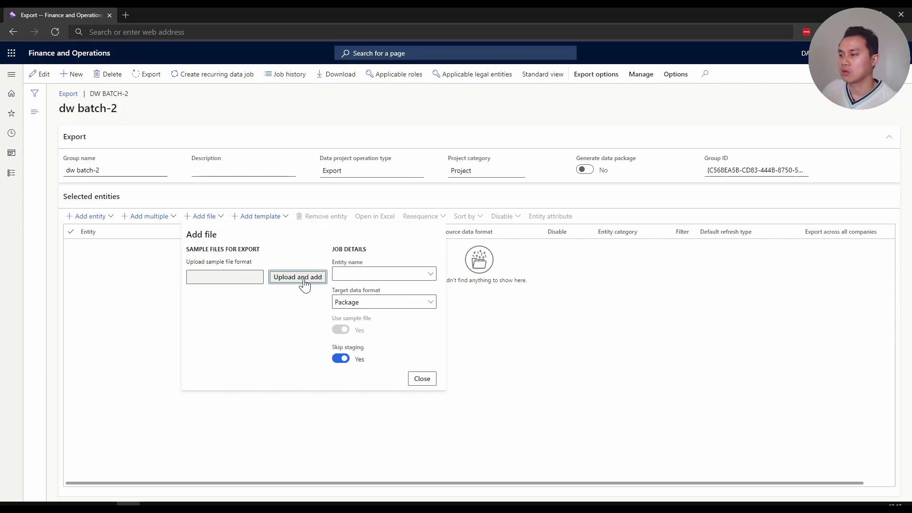
click(303, 279)
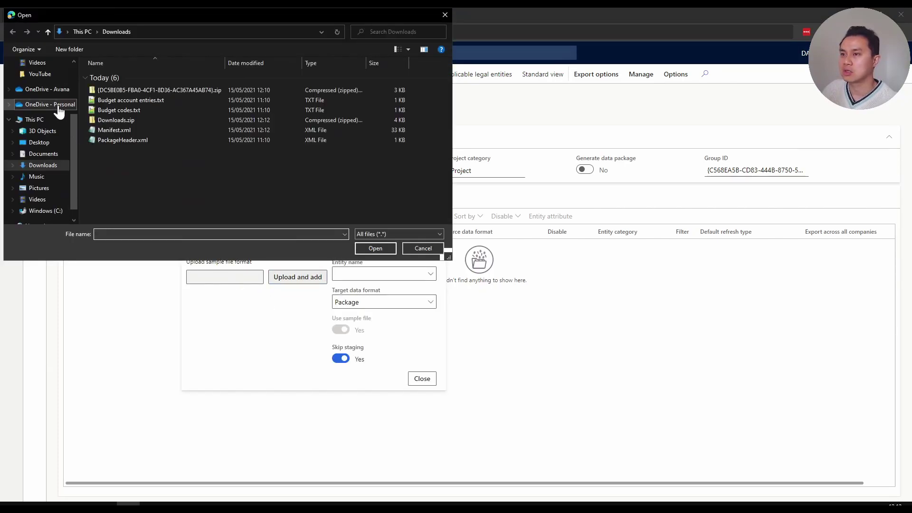
click(125, 120)
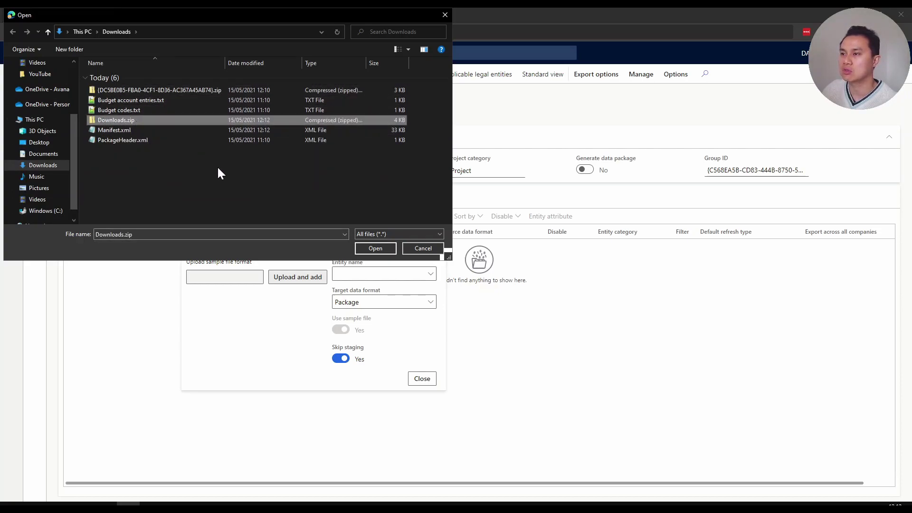
click(381, 249)
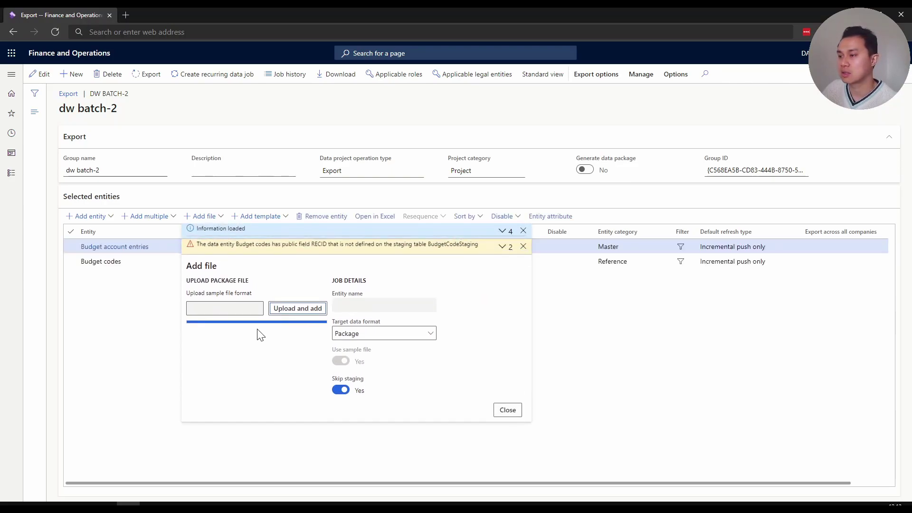
click(507, 409)
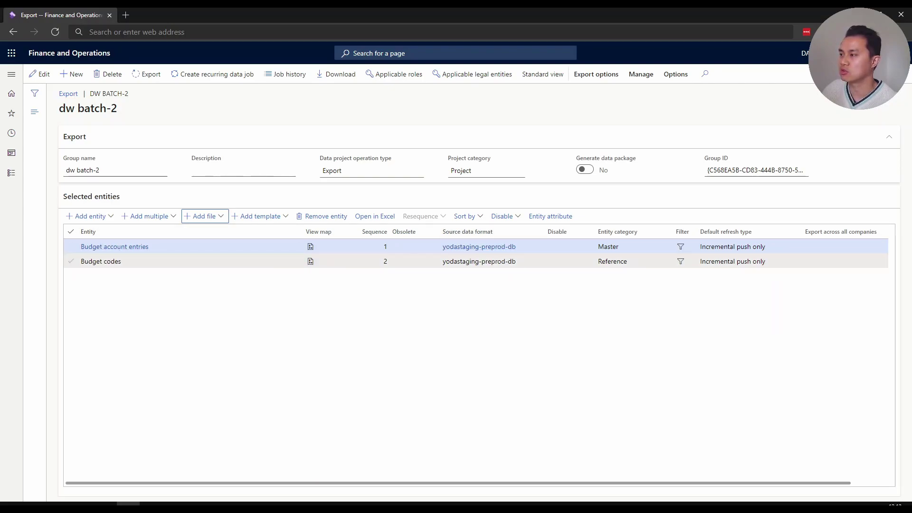
- Confirm the source data format is yodastaging-preprod-db and put dw batch-2 into edit mode
mouse_move(496, 261)
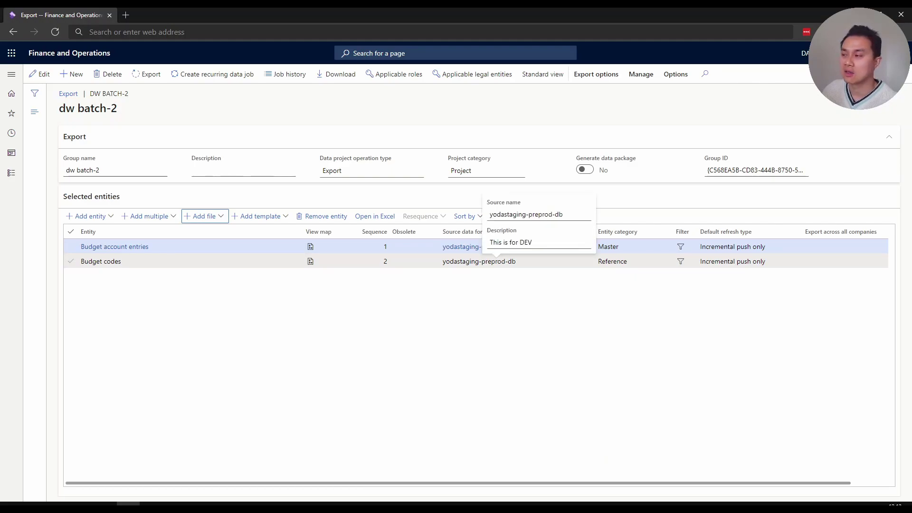
click(40, 74)
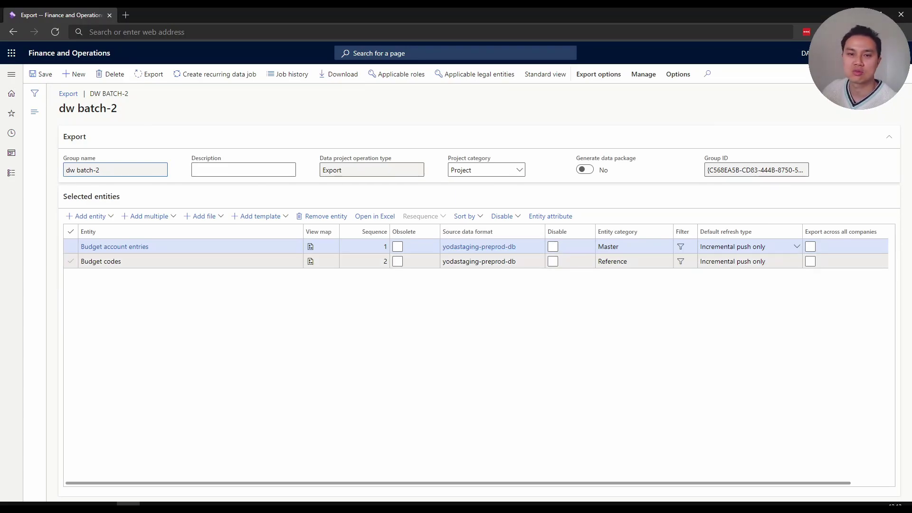
mouse_move(497, 246)
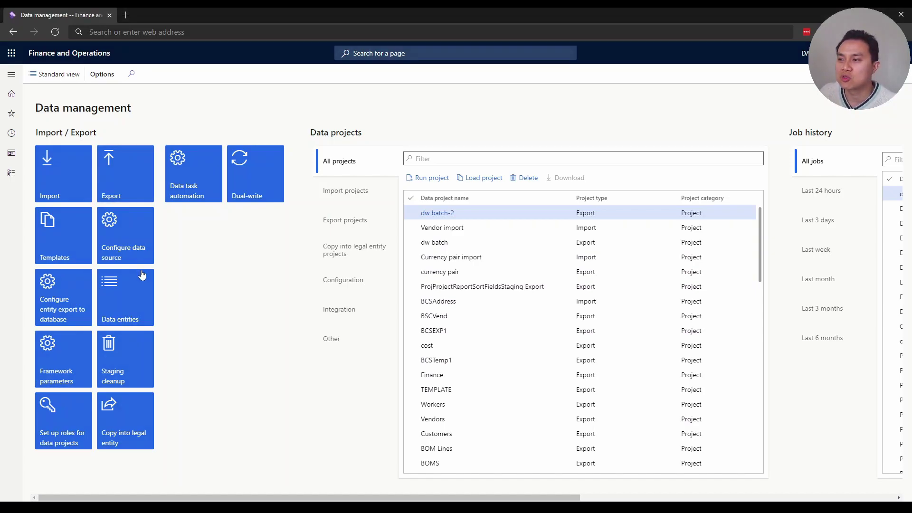
- Create export project 'test' with Budget account entries in EXCEL format and skip staging off
click(129, 184)
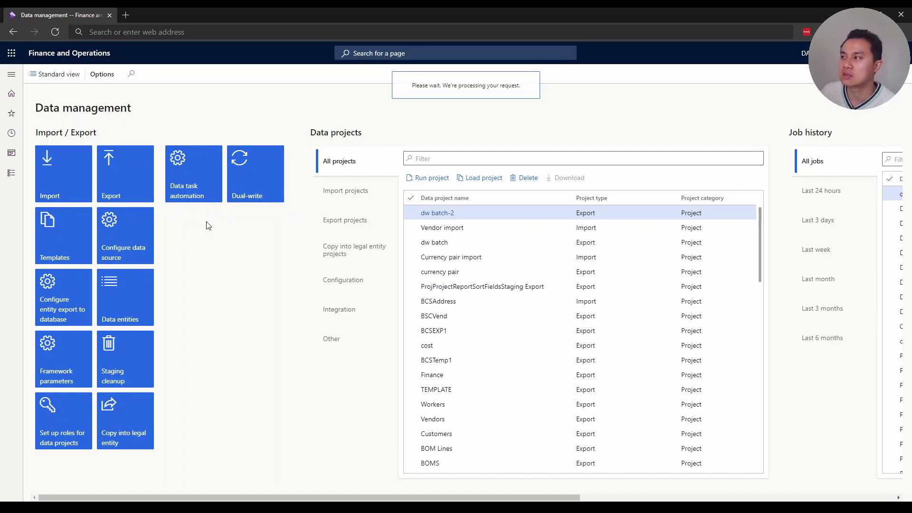
text(test)
click(91, 217)
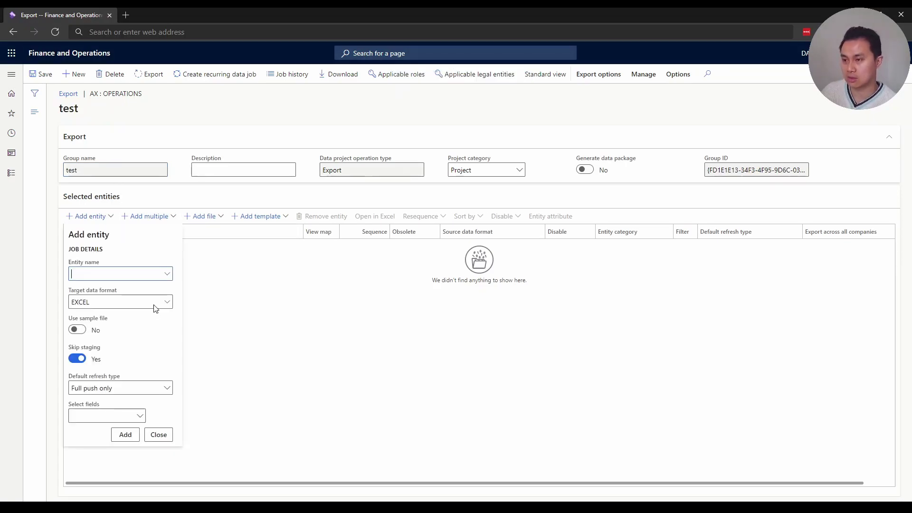
text(budget)
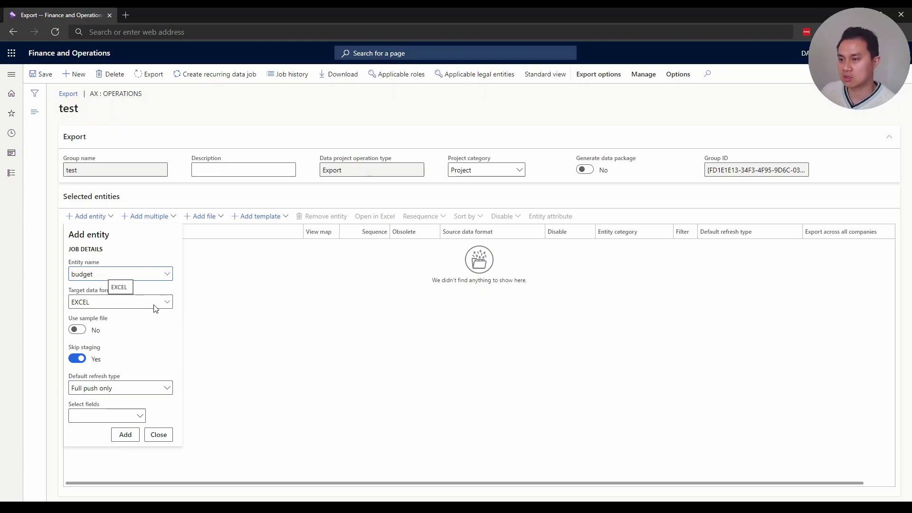
click(113, 275)
click(116, 306)
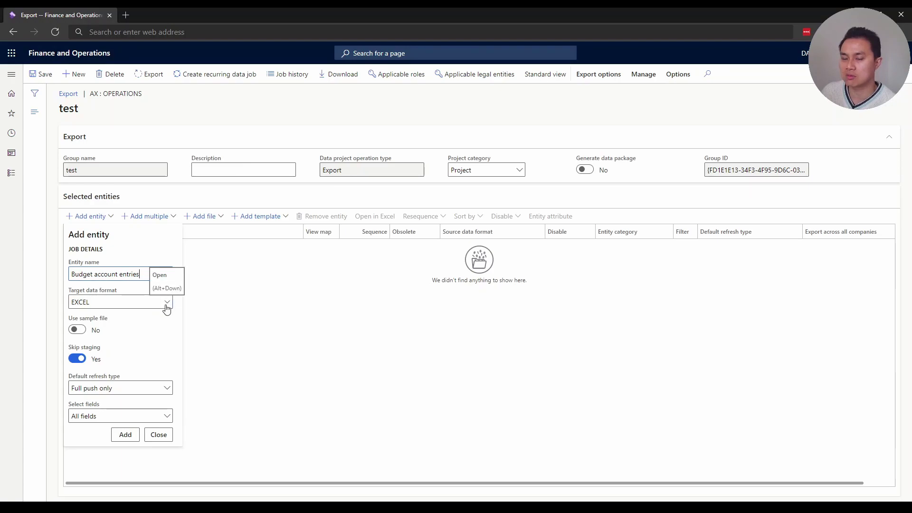
click(77, 360)
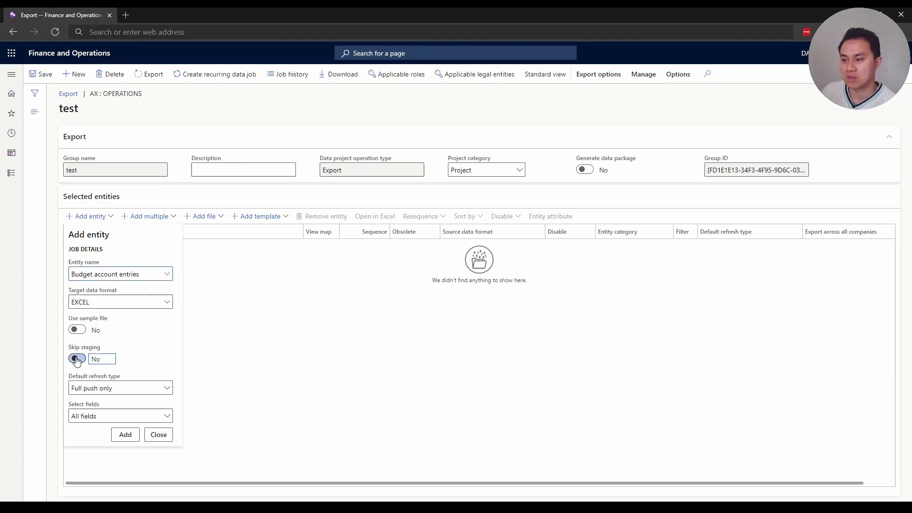
click(126, 436)
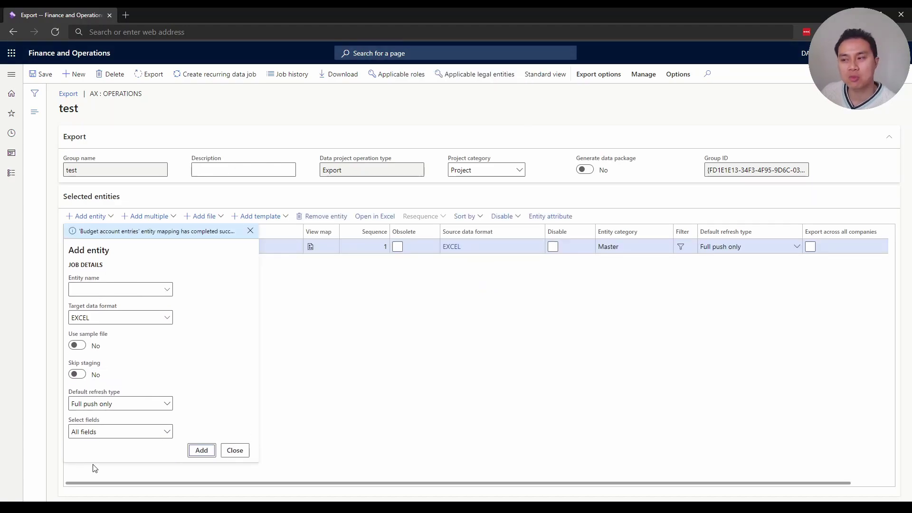
click(233, 451)
- Run the test export as a batch job and refresh its execution status
click(234, 456)
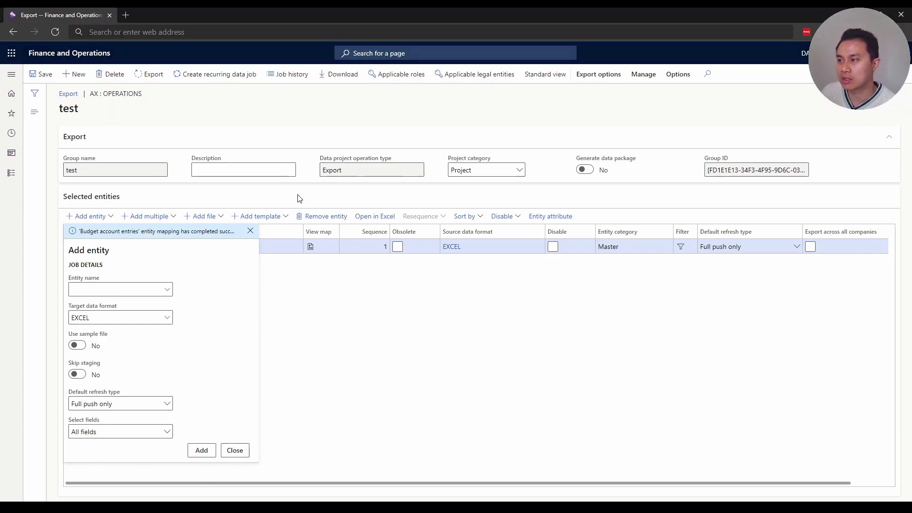
click(148, 76)
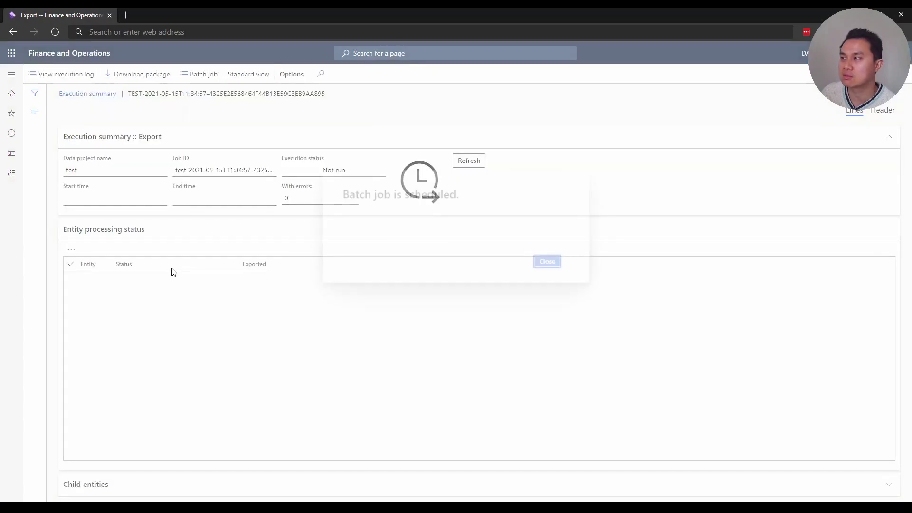
click(547, 263)
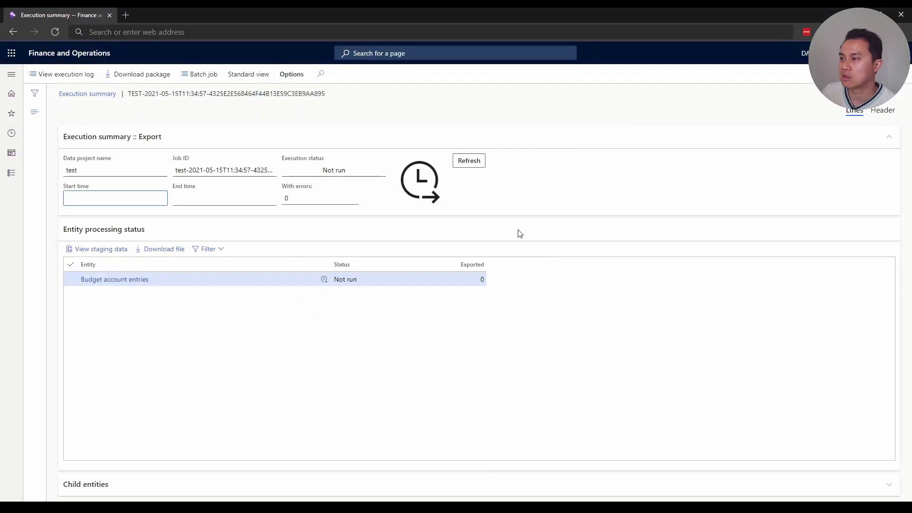
click(475, 163)
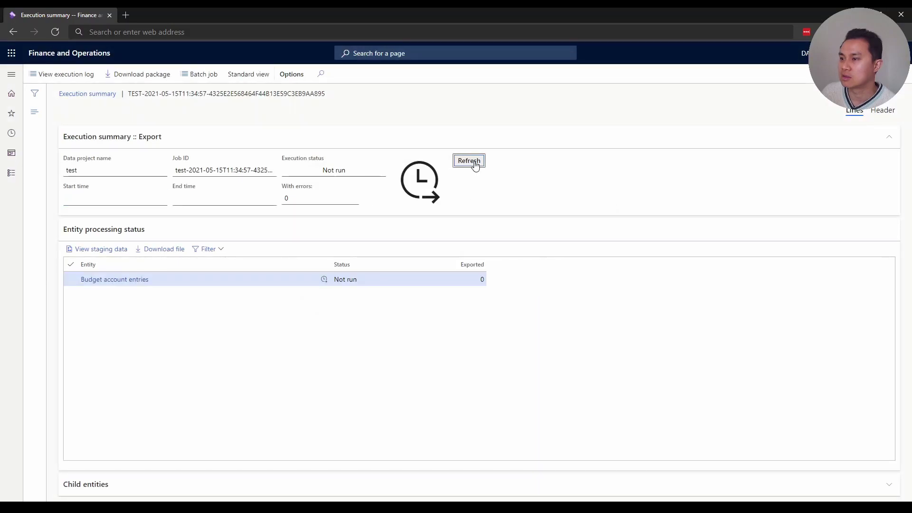